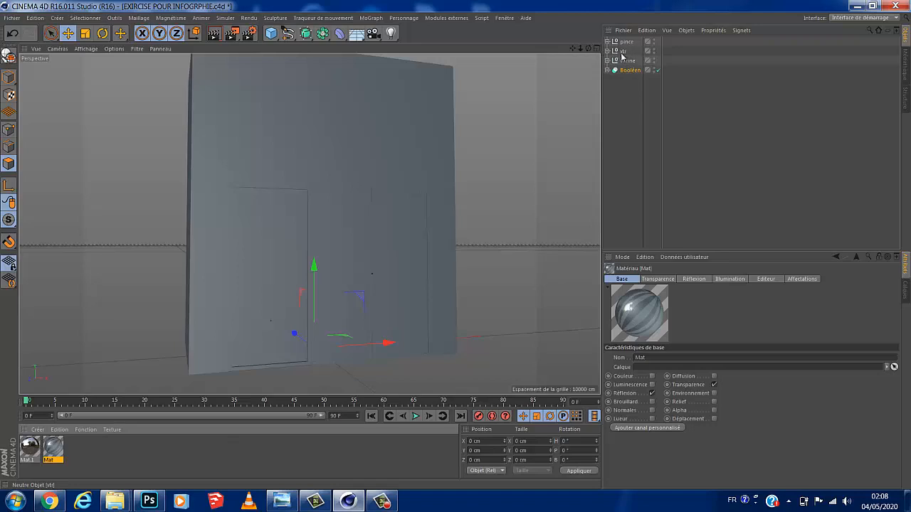
# - Examine the four cubes in the pince group, inspecting each one's object properties
pyautogui.click(624, 43)
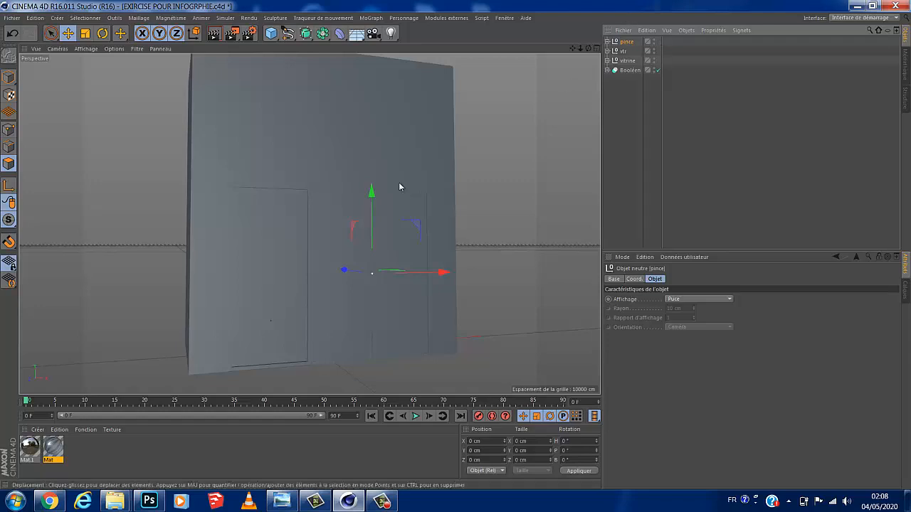
pyautogui.moveTo(34, 452)
pyautogui.mouseDown()
pyautogui.moveTo(390, 397)
pyautogui.moveTo(630, 138)
pyautogui.moveTo(631, 51)
pyautogui.moveTo(292, 414)
pyautogui.moveTo(29, 449)
pyautogui.mouseUp()
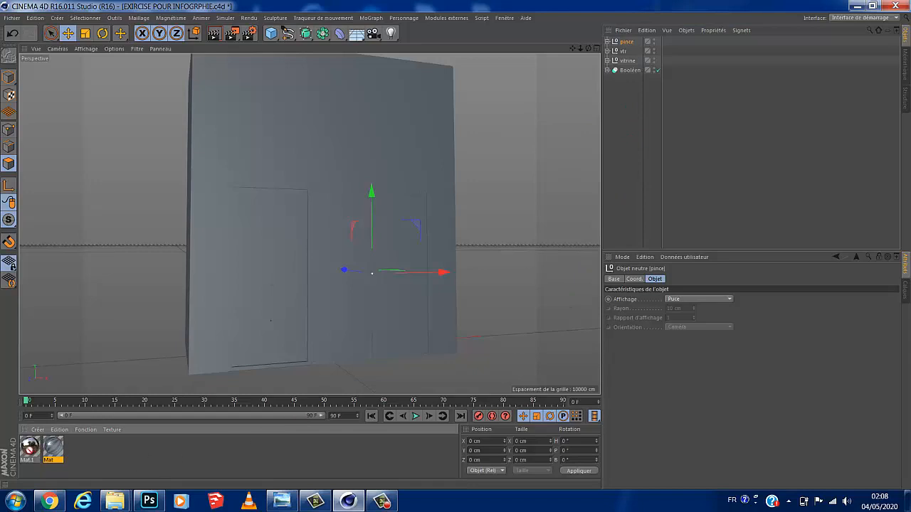
pyautogui.click(607, 41)
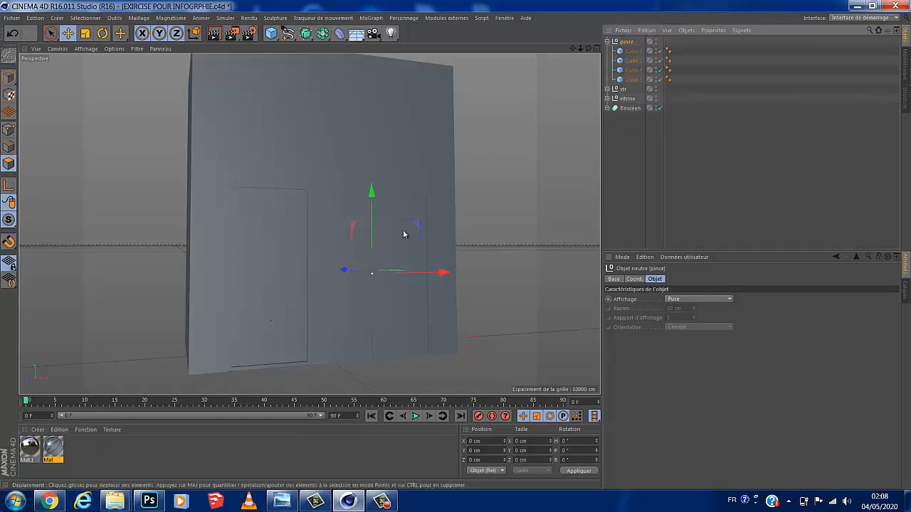
pyautogui.click(635, 52)
pyautogui.click(633, 61)
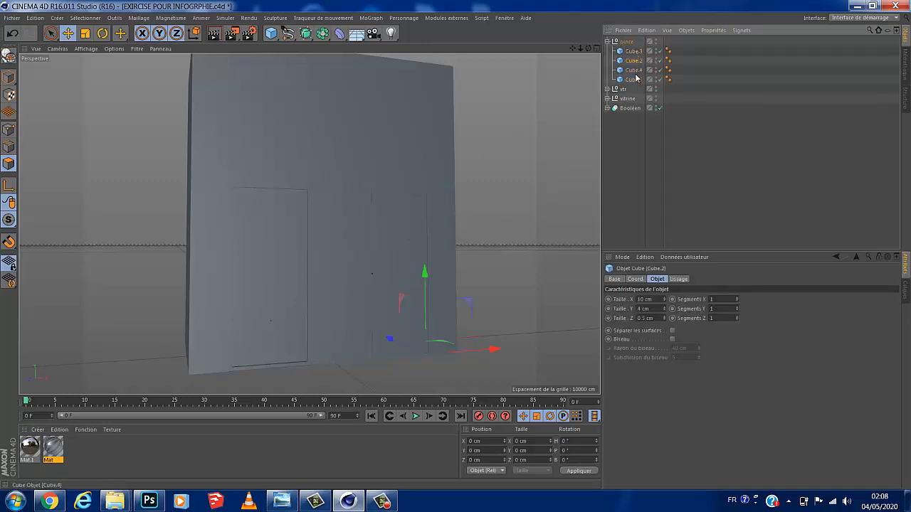
pyautogui.click(634, 72)
pyautogui.click(633, 79)
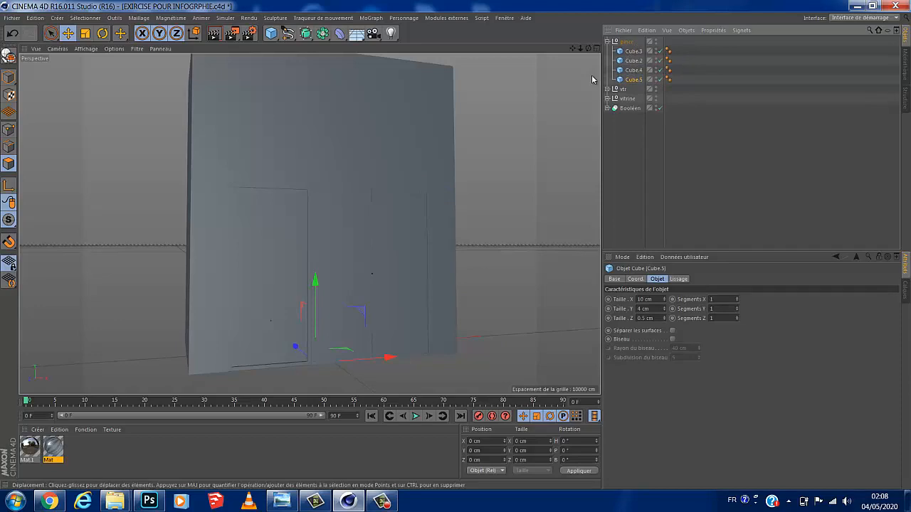
pyautogui.click(607, 42)
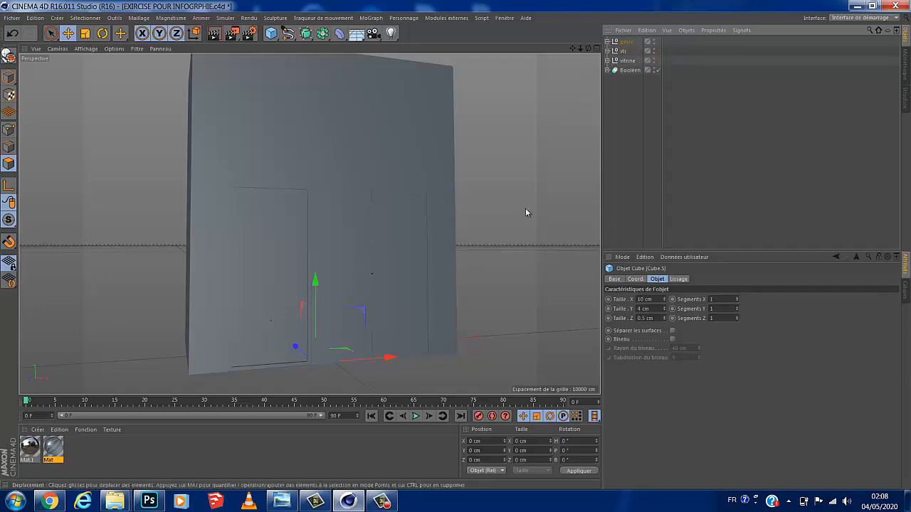
# - Try applying the Mat.1 material to the pince group, and undo the assignment
pyautogui.moveTo(609, 149); pyautogui.dragTo(628, 45)
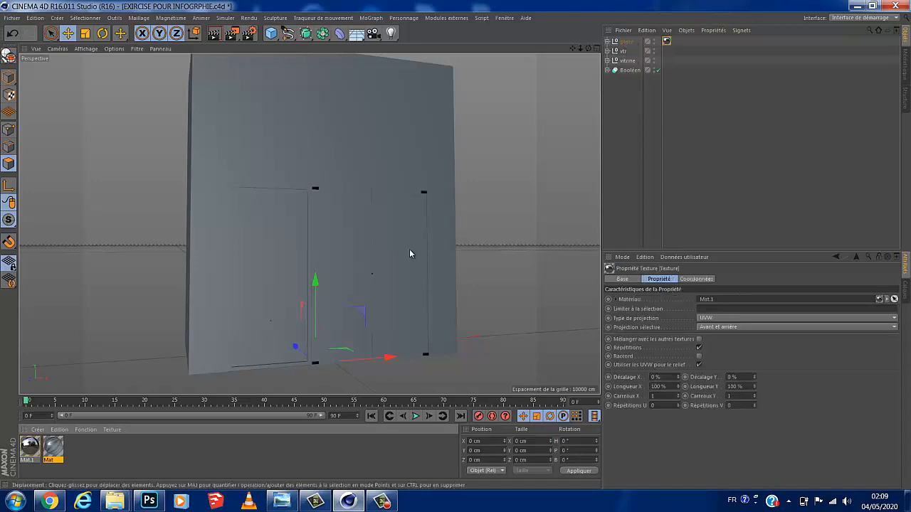
pyautogui.scroll(2, 409, 253)
pyautogui.click(13, 34)
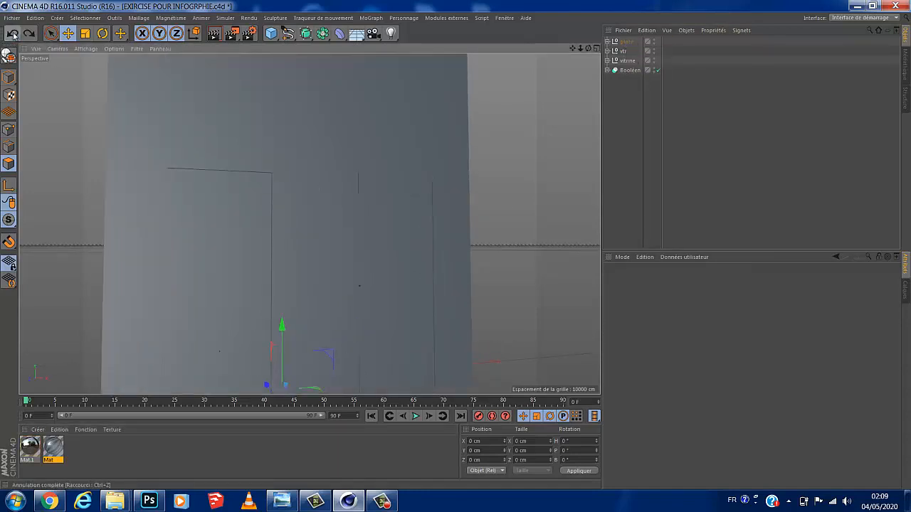
# - Apply the Mat.1 material to the pince group
pyautogui.click(626, 42)
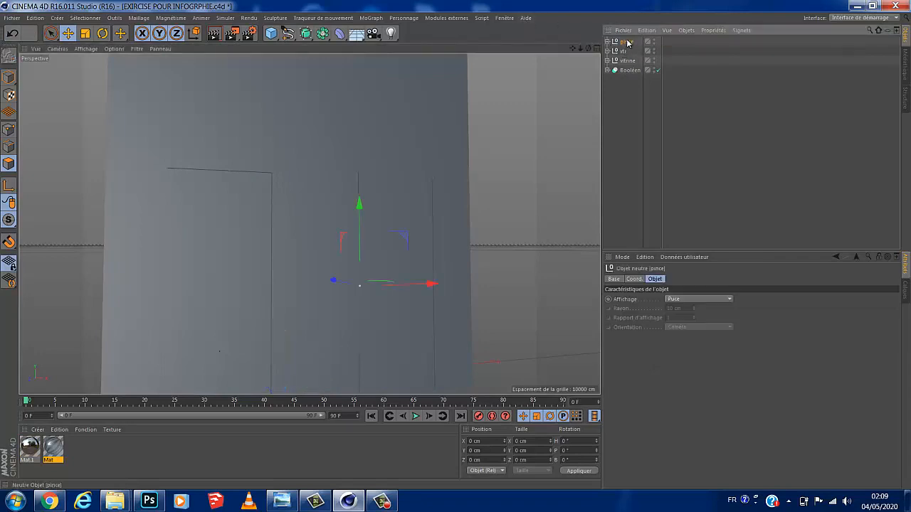
pyautogui.rightClick(31, 448)
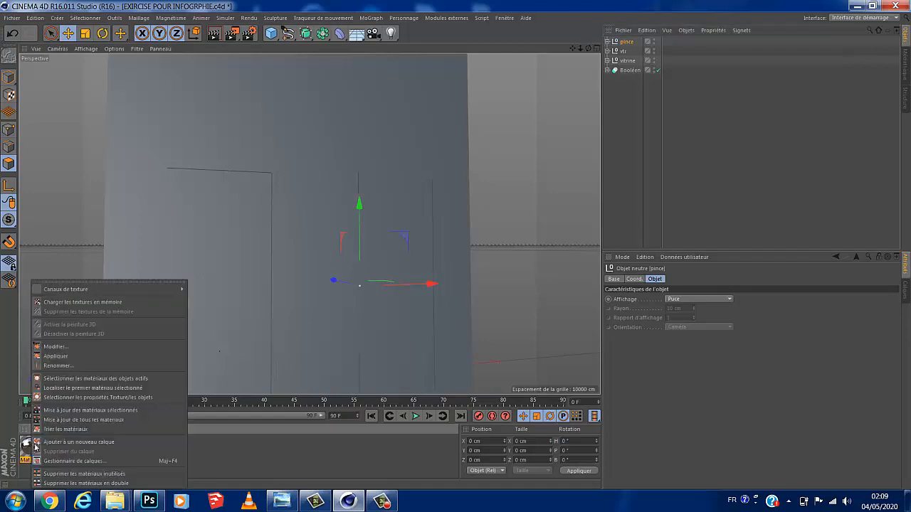
pyautogui.click(57, 356)
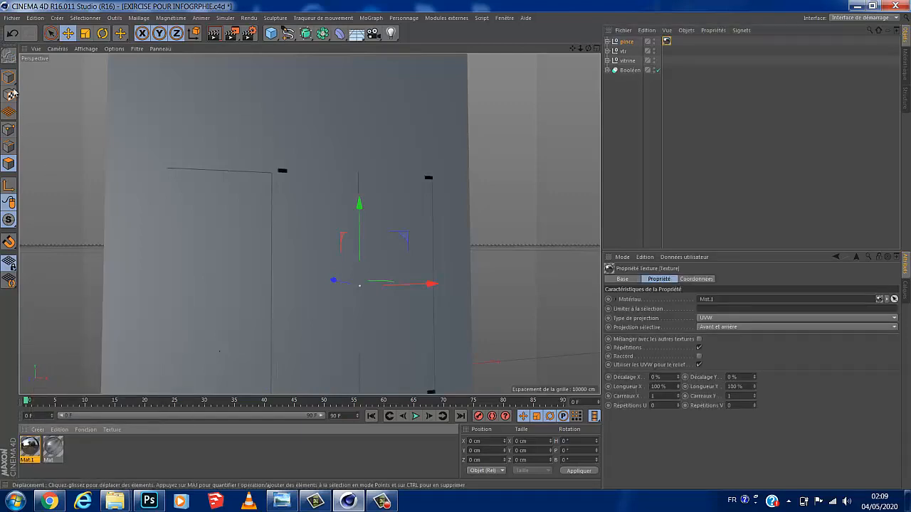
# - Try the Mat material on Cube.3 inside the pince group, inspect it up close, and remove it
pyautogui.click(607, 42)
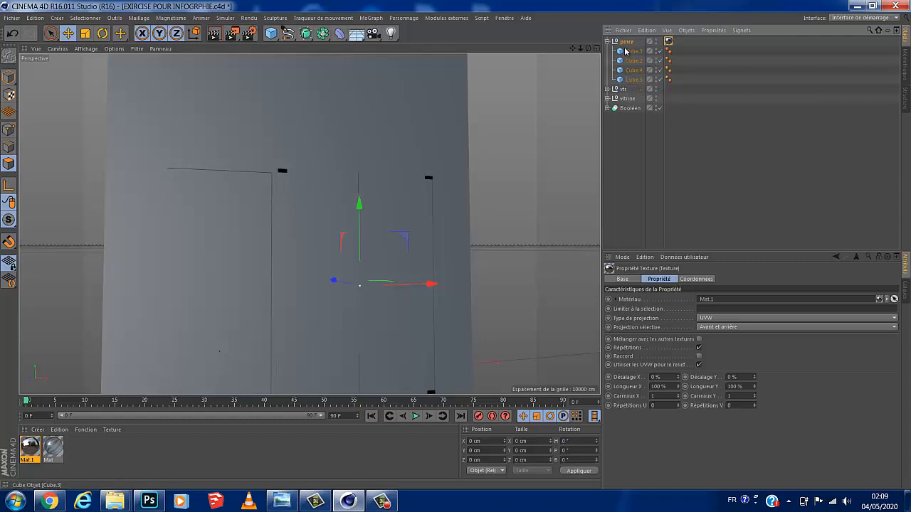
pyautogui.click(631, 52)
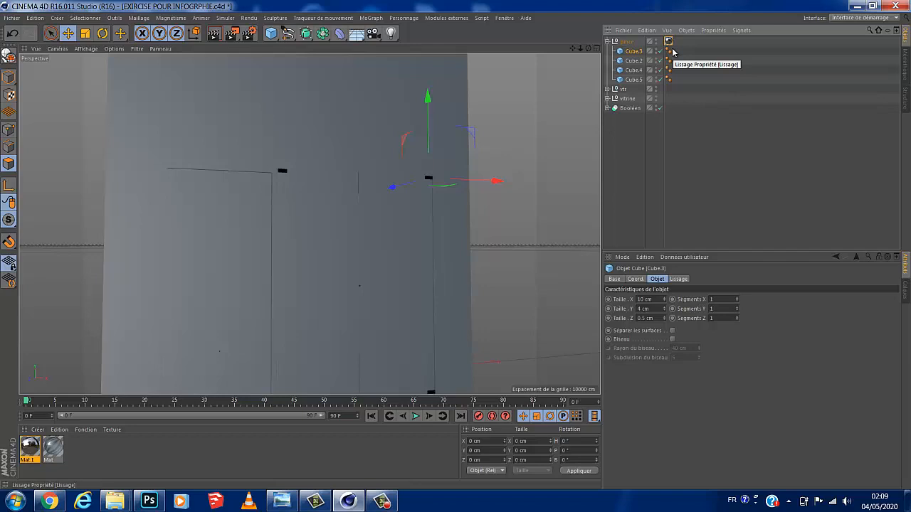
pyautogui.click(700, 53)
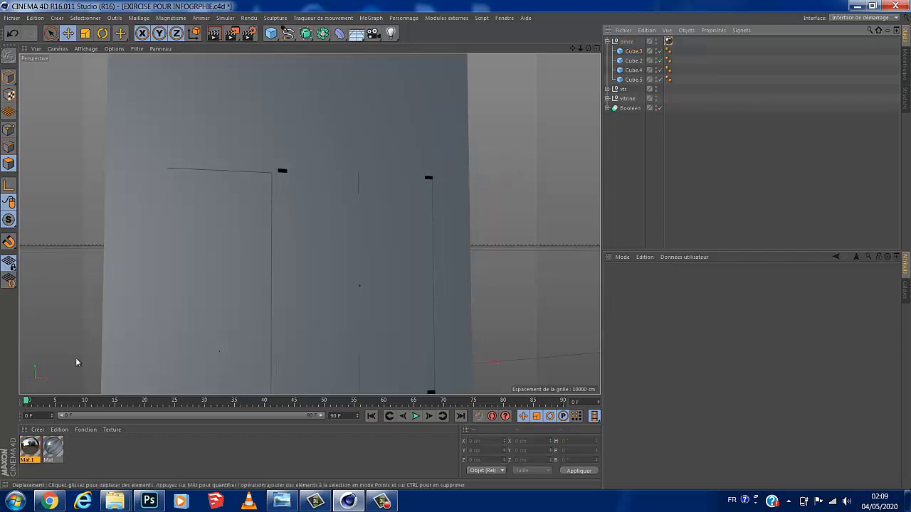
pyautogui.moveTo(60, 446); pyautogui.dragTo(635, 54)
pyautogui.scroll(10, 441, 186)
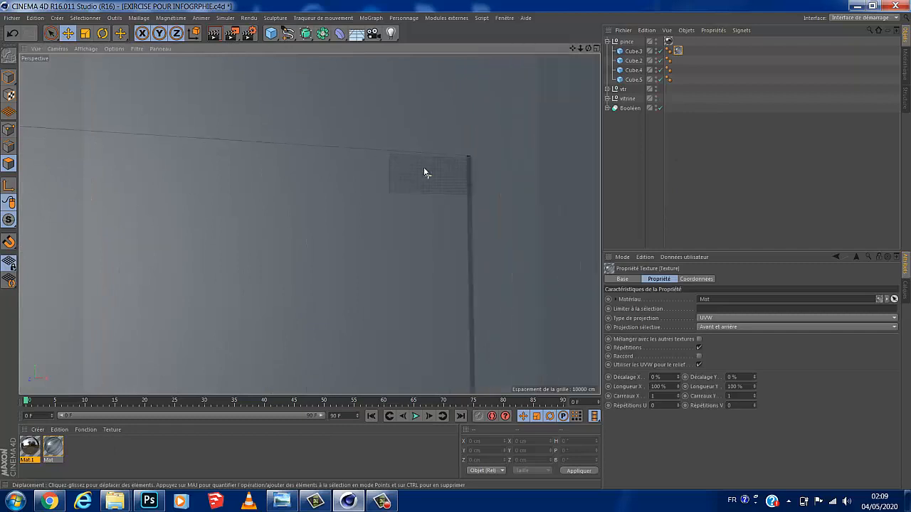
pyautogui.scroll(5, 412, 177)
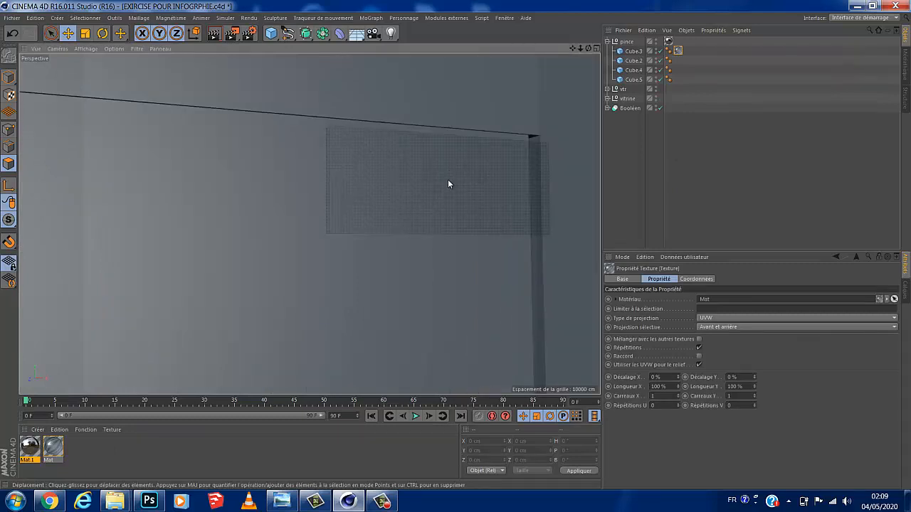
pyautogui.scroll(10, 448, 184)
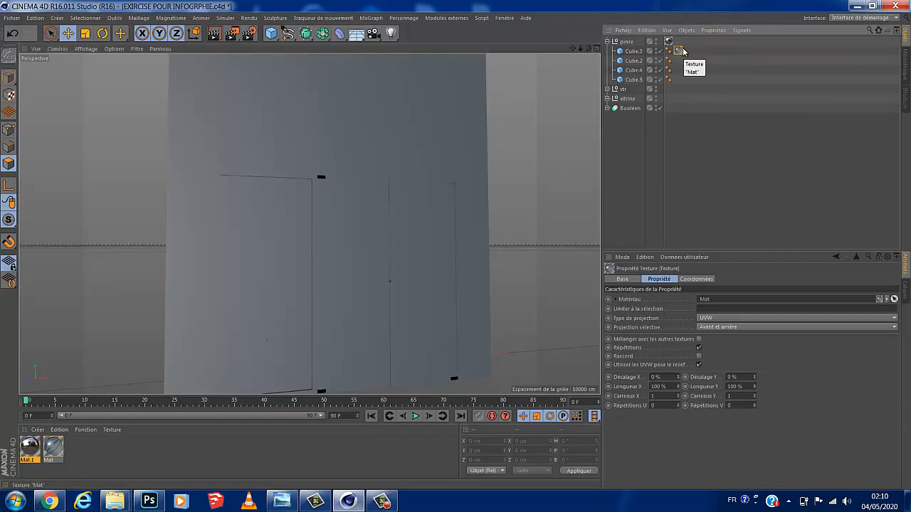
pyautogui.click(695, 70)
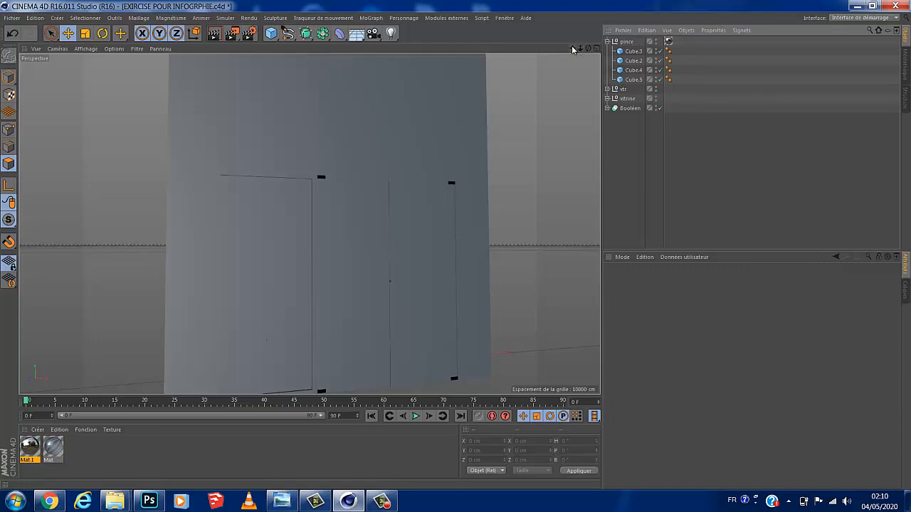
# - Save the scene file
pyautogui.moveTo(573, 48); pyautogui.dragTo(571, 51)
pyautogui.hotkey('ctrl', 's')
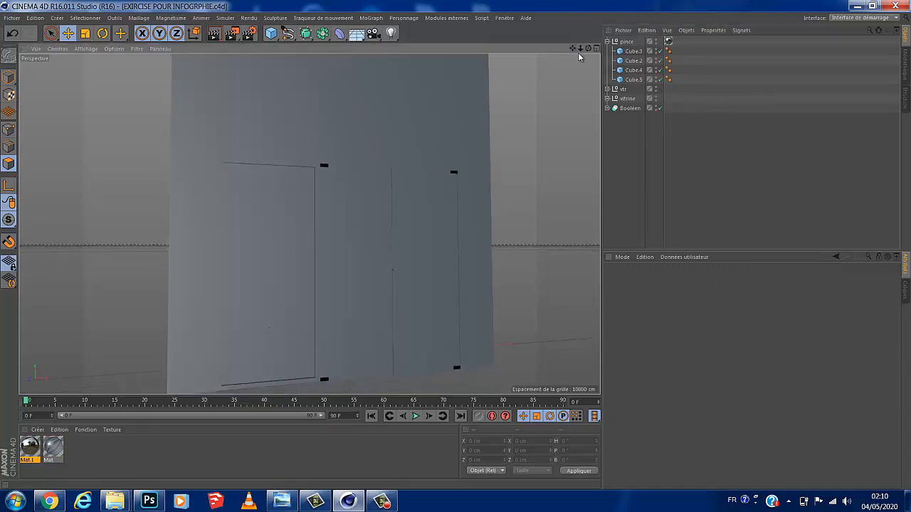
pyautogui.moveTo(588, 49); pyautogui.dragTo(456, 249)
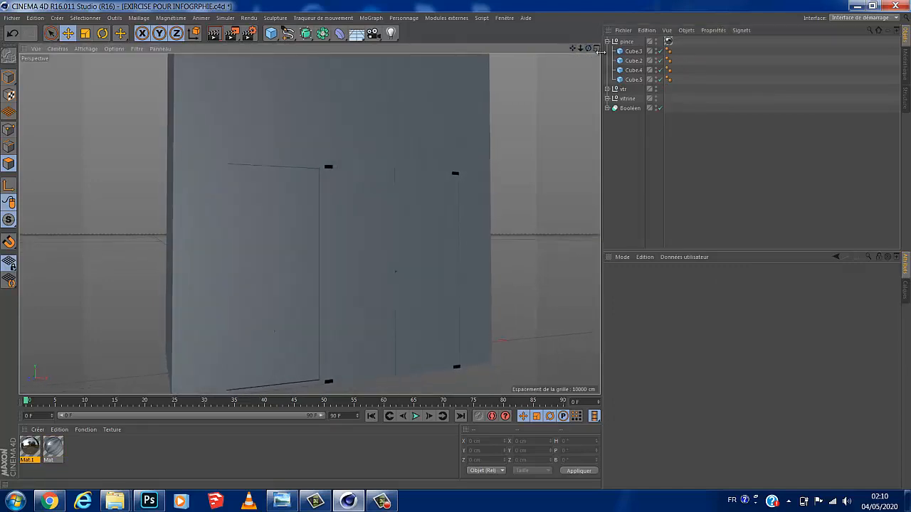
# - Apply the Mat.1 material to the Extrusion contrôlée object in the vitrine group
pyautogui.click(607, 89)
pyautogui.click(626, 100)
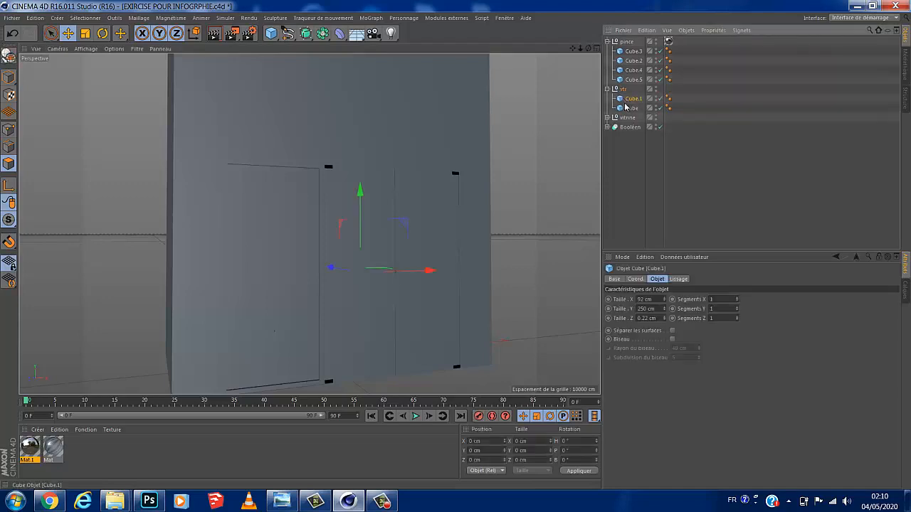
pyautogui.click(630, 108)
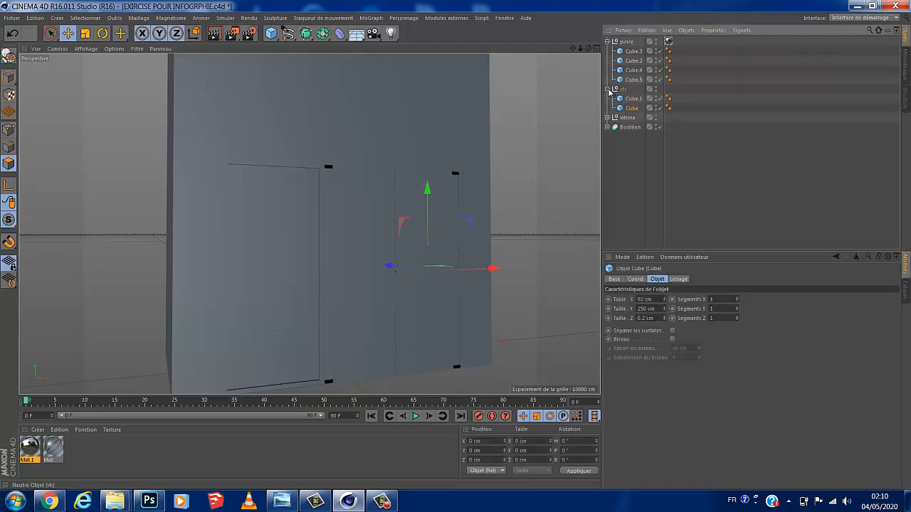
pyautogui.click(607, 89)
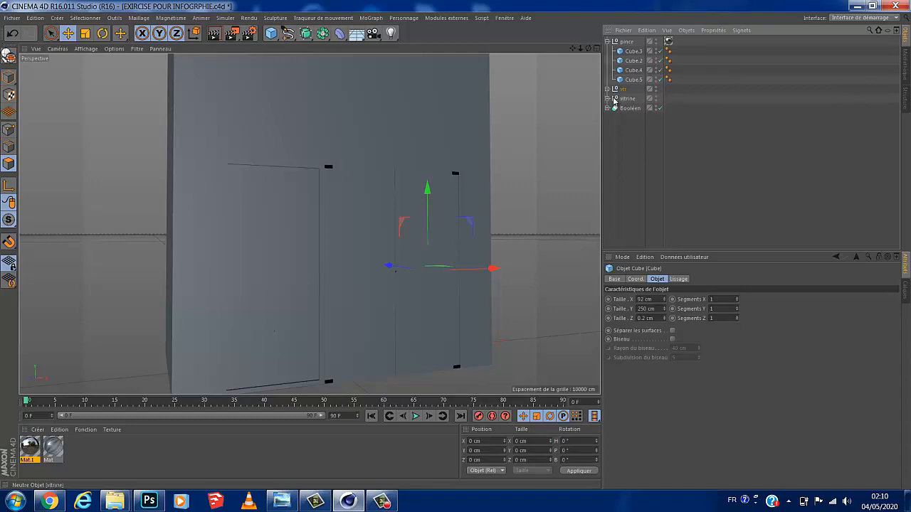
pyautogui.click(606, 98)
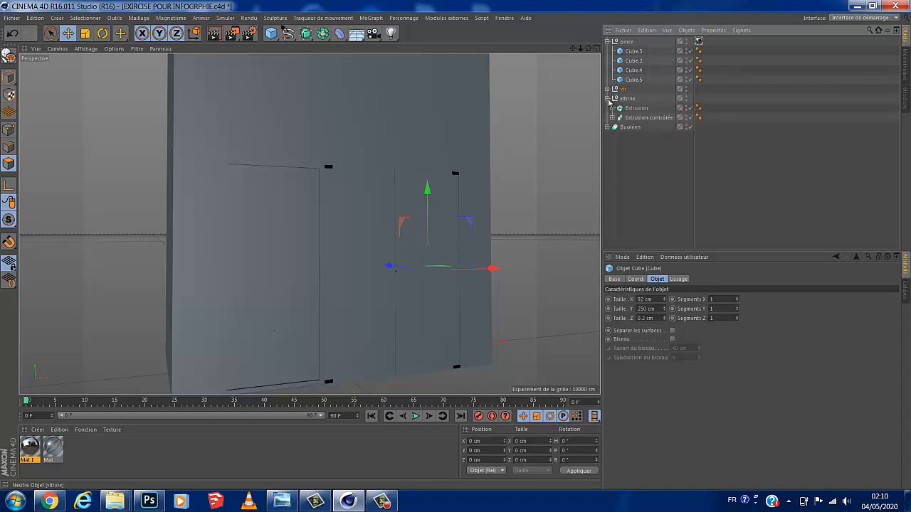
pyautogui.click(646, 118)
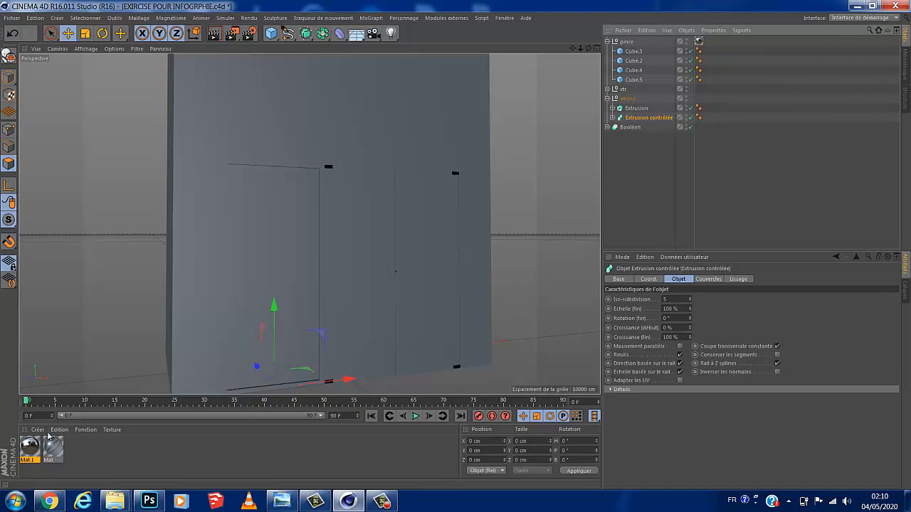
pyautogui.moveTo(639, 124); pyautogui.dragTo(640, 119)
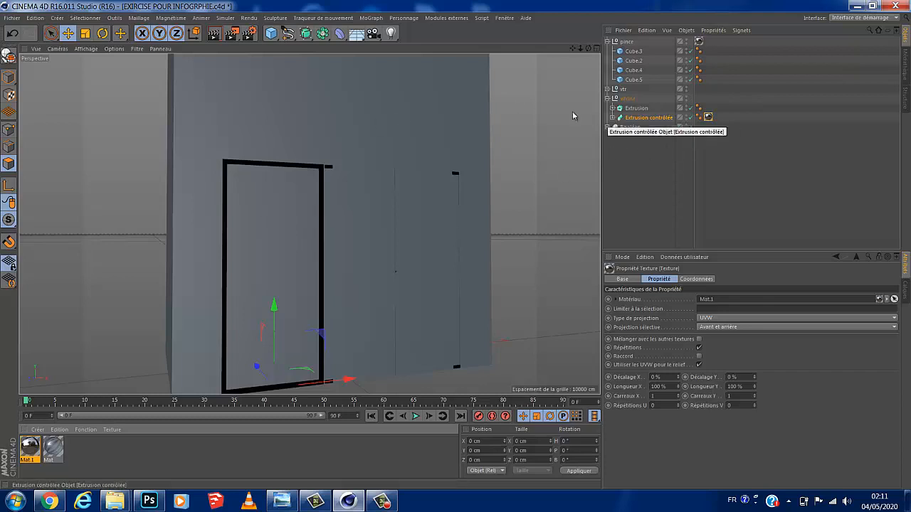
# - Apply the Mat material to the Extrusion object in the vitrine group and to the whole vtr group
pyautogui.moveTo(57, 452); pyautogui.dragTo(636, 111)
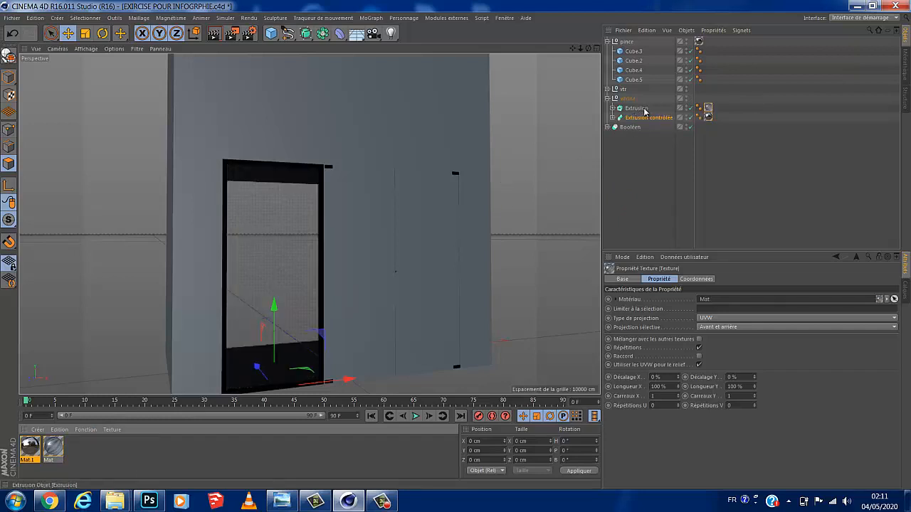
pyautogui.moveTo(53, 453); pyautogui.dragTo(627, 91)
pyautogui.moveTo(627, 90); pyautogui.dragTo(628, 89)
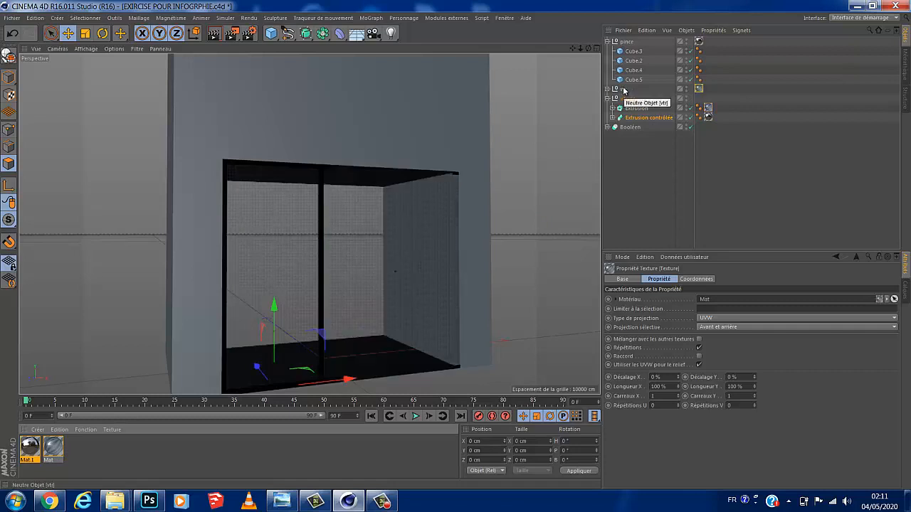
# - Redirect the viewport's default lighting so that it brightens the vertical bar of the vitrine frame
pyautogui.keyDown('alt'); pyautogui.moveTo(456, 246); pyautogui.dragTo(455, 244); pyautogui.keyUp('alt')
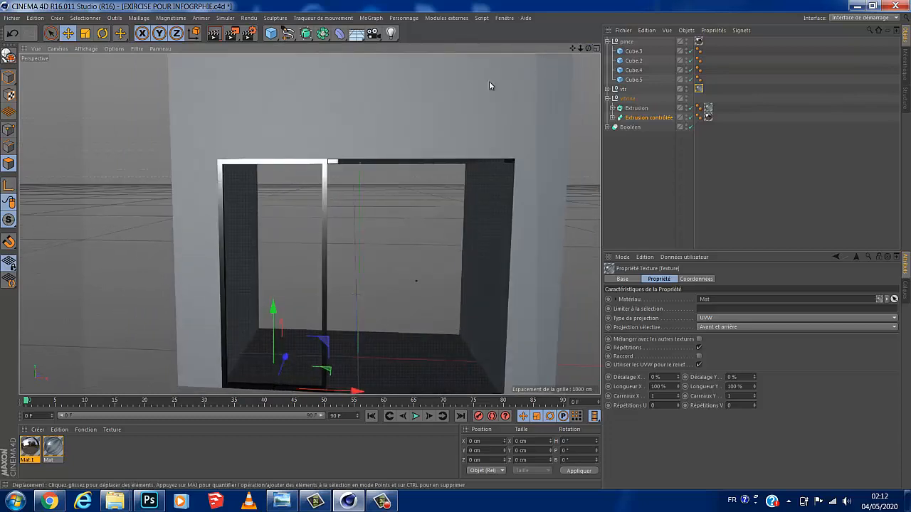
pyautogui.scroll(5, 305, 170)
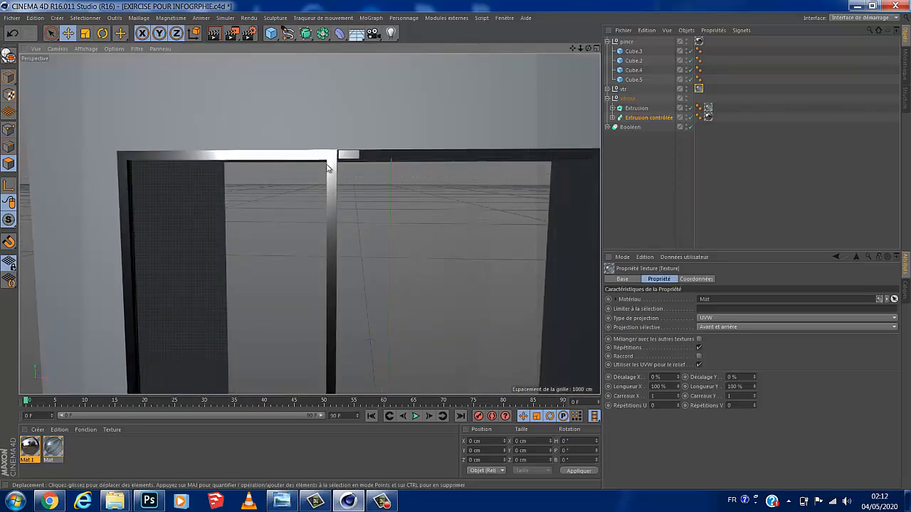
pyautogui.scroll(-5, 338, 164)
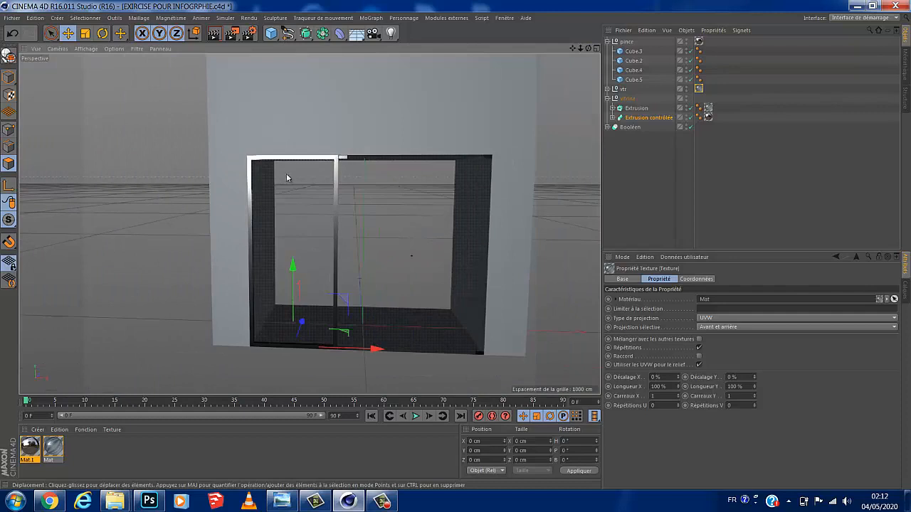
pyautogui.click(137, 48)
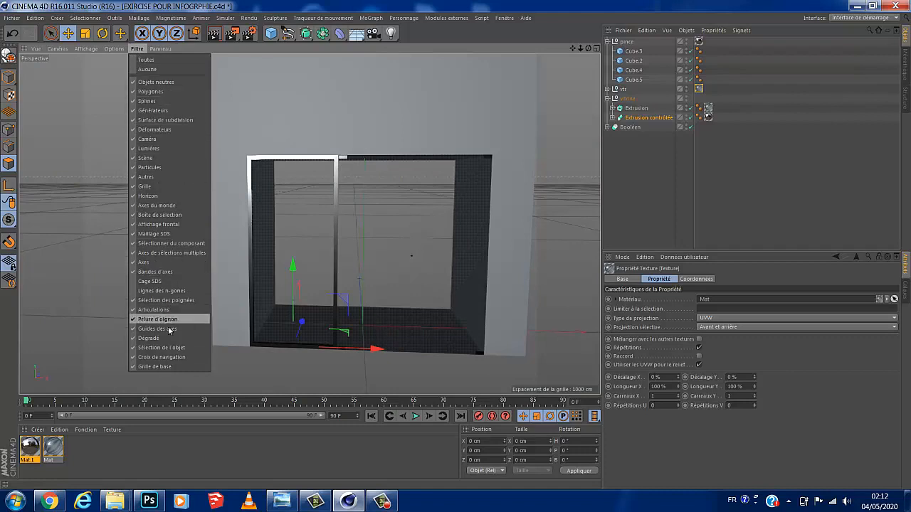
pyautogui.moveTo(85, 50)
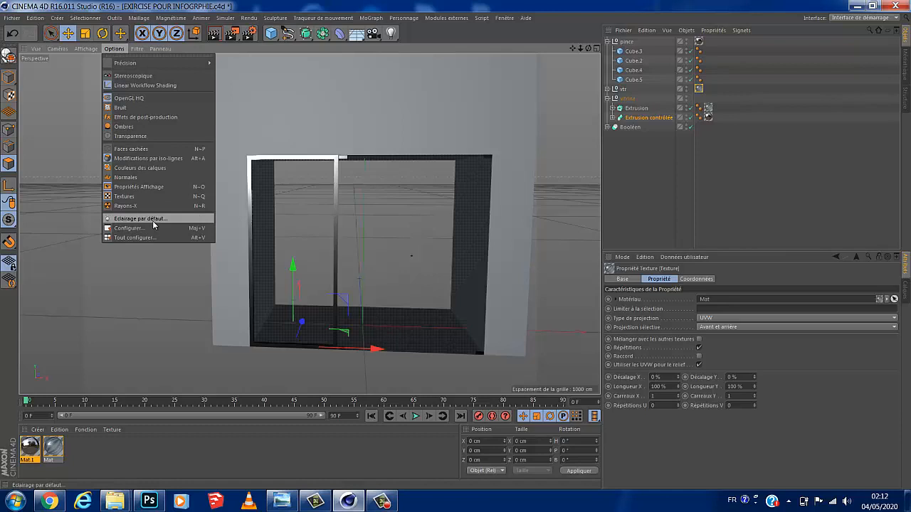
pyautogui.click(142, 218)
pyautogui.moveTo(159, 232)
pyautogui.mouseDown()
pyautogui.moveTo(178, 237)
pyautogui.moveTo(149, 228)
pyautogui.moveTo(161, 237)
pyautogui.mouseUp()
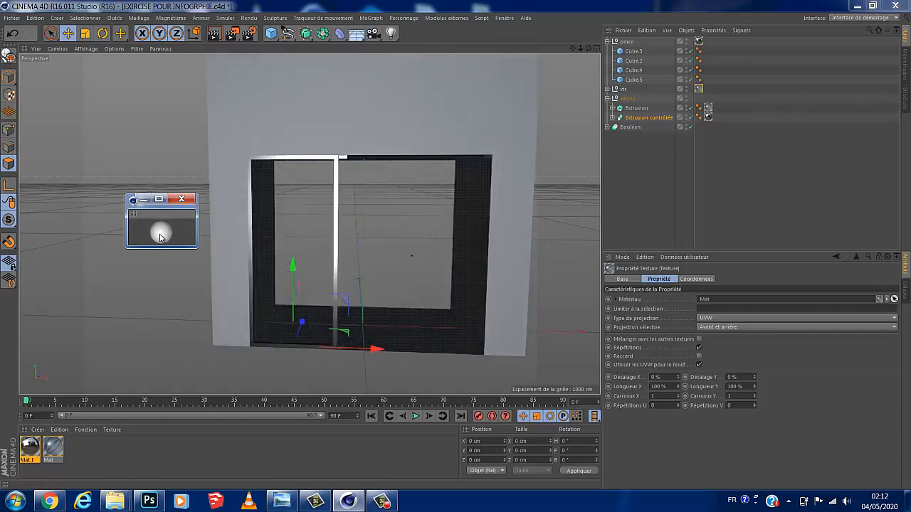
pyautogui.click(181, 199)
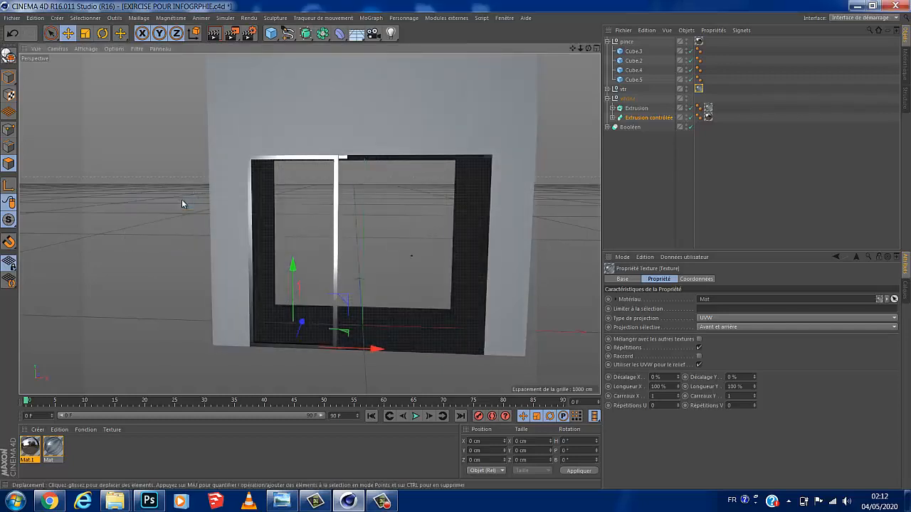
pyautogui.click(114, 48)
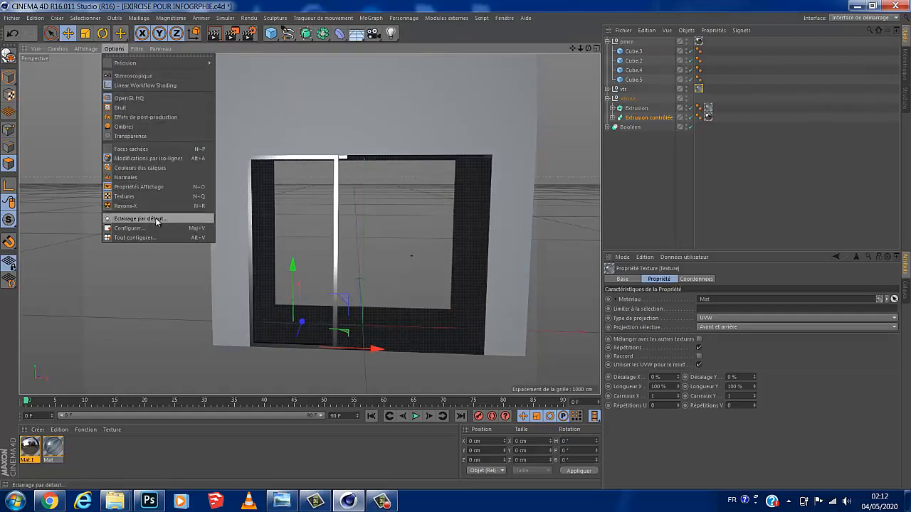
pyautogui.click(589, 50)
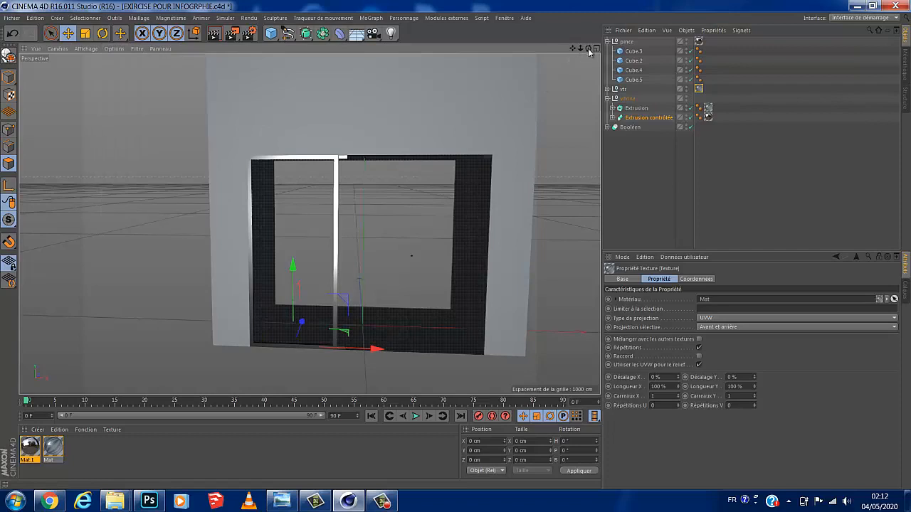
pyautogui.moveTo(589, 49); pyautogui.dragTo(456, 246)
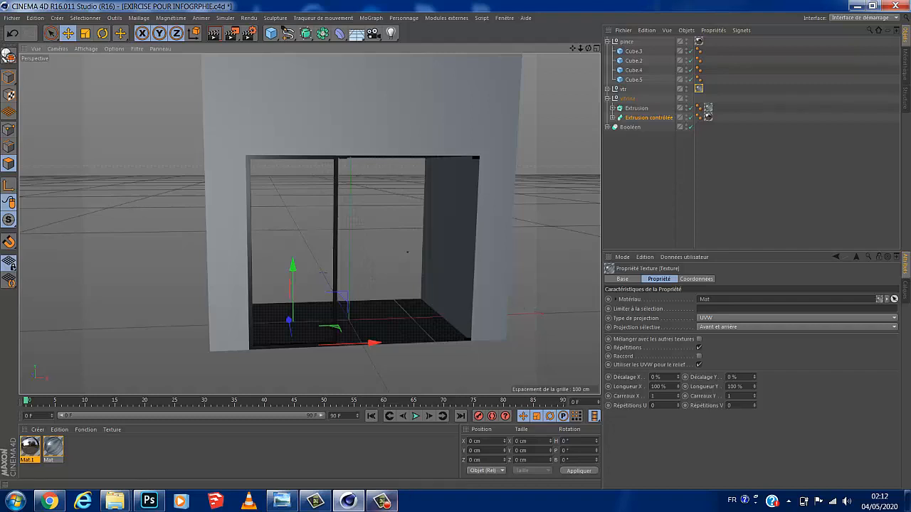
pyautogui.click(389, 504)
pyautogui.click(396, 505)
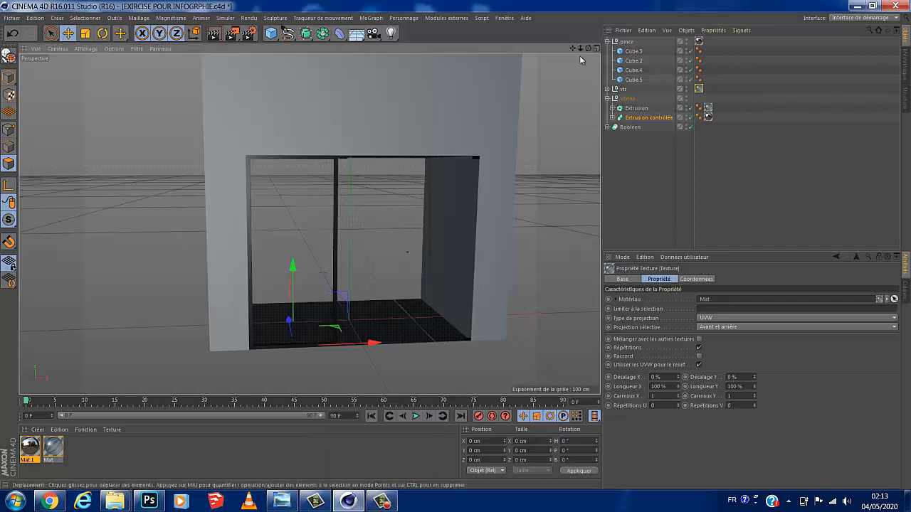
pyautogui.moveTo(590, 48); pyautogui.dragTo(455, 246)
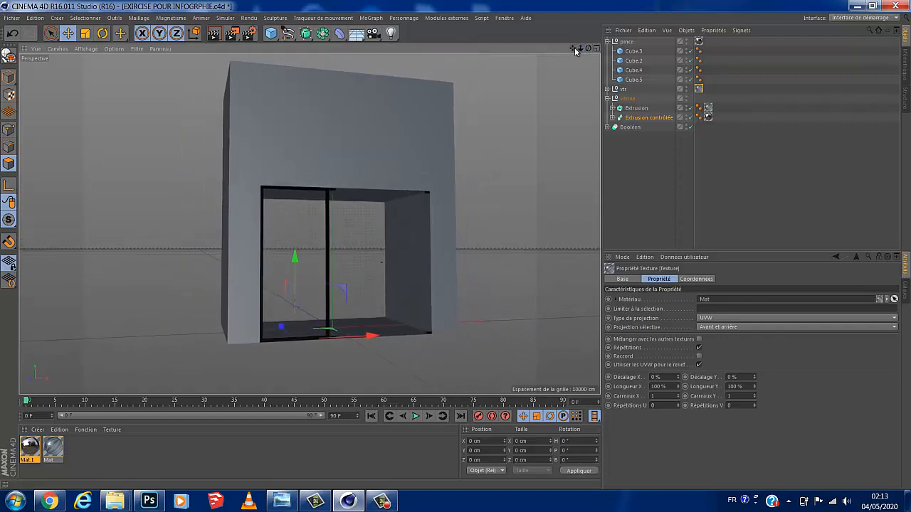
# - Examine the Booléen object and its facade and Cube.1 children from several angles around the shop front
pyautogui.click(607, 98)
pyautogui.click(630, 108)
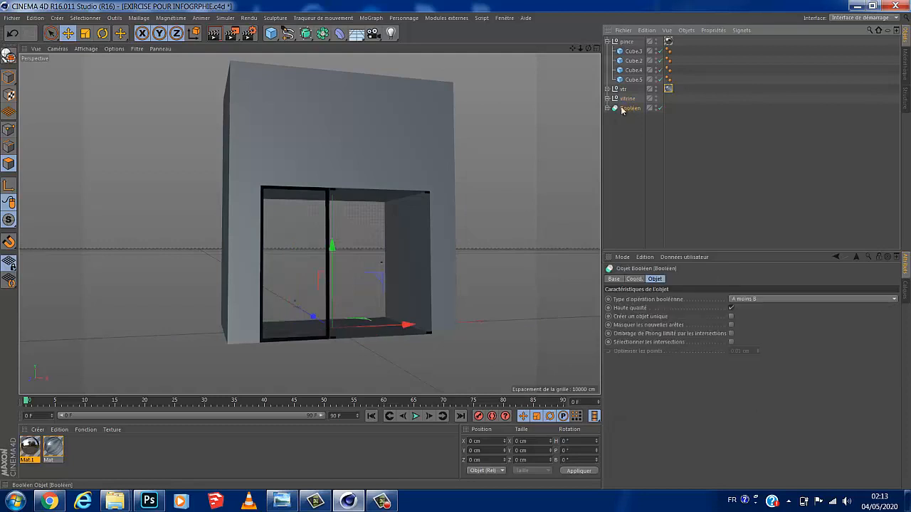
pyautogui.moveTo(588, 48); pyautogui.dragTo(455, 246)
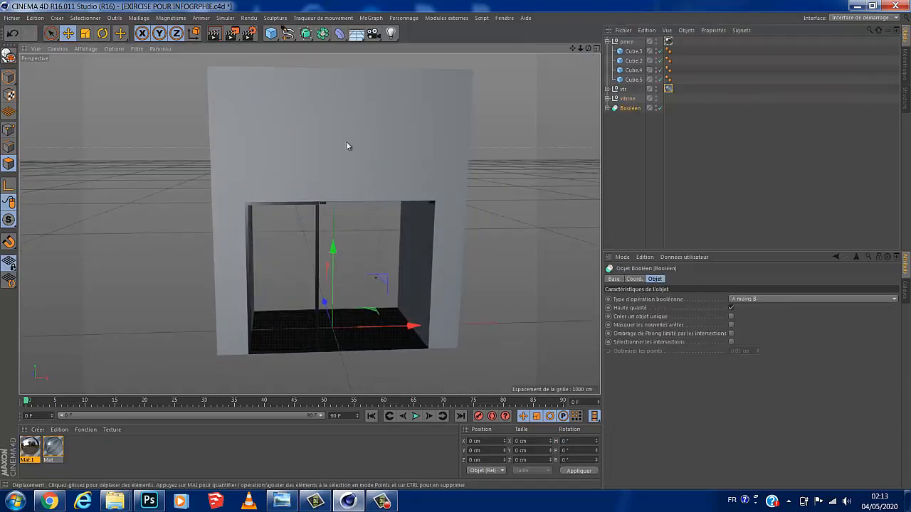
pyautogui.click(607, 108)
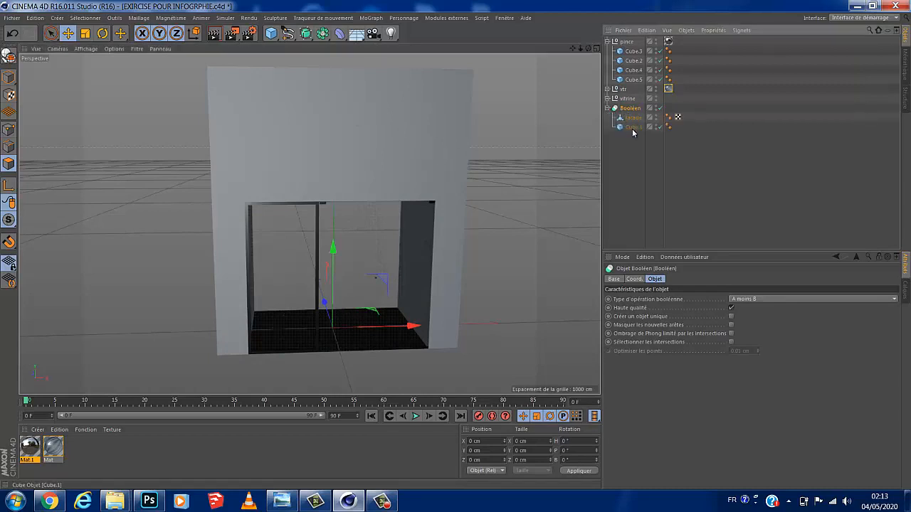
pyautogui.click(632, 127)
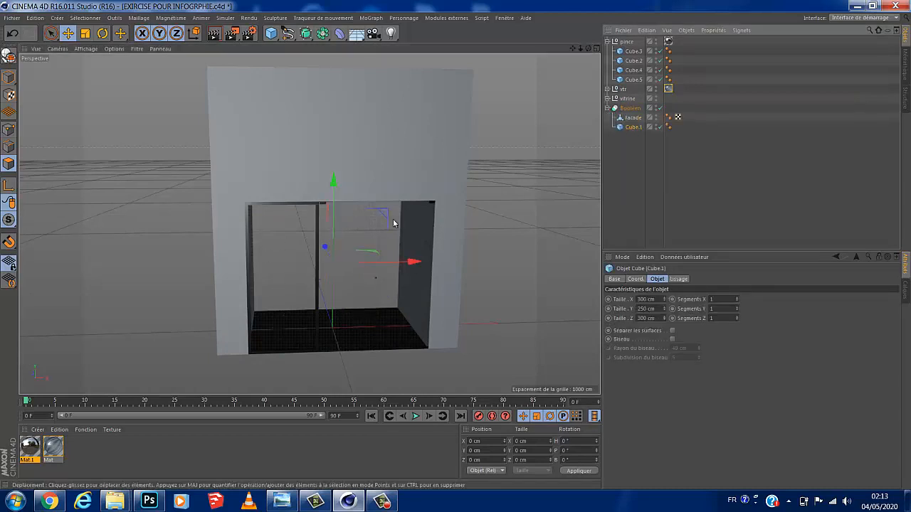
pyautogui.click(636, 119)
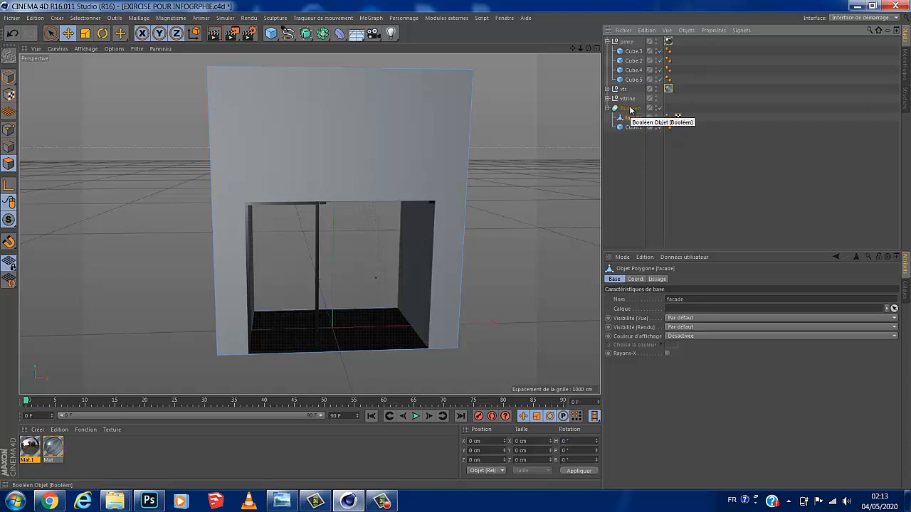
pyautogui.click(607, 108)
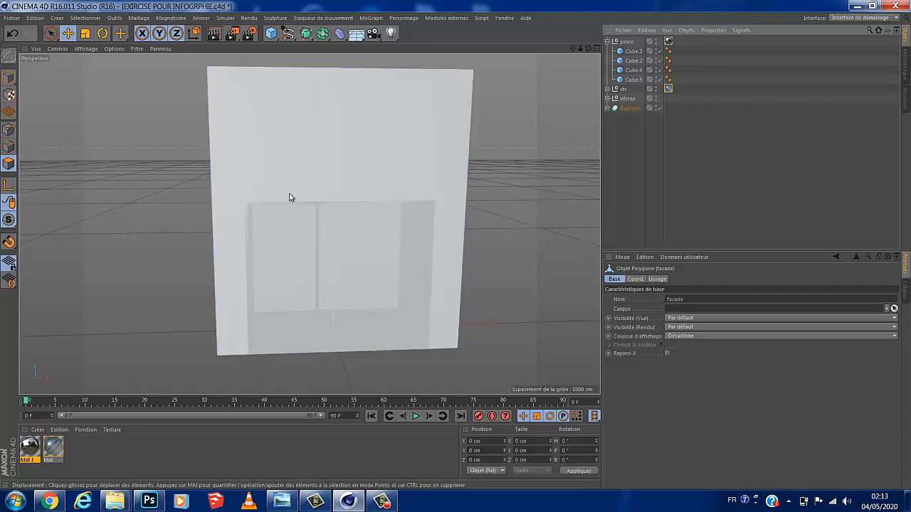
pyautogui.moveTo(587, 49); pyautogui.dragTo(456, 245)
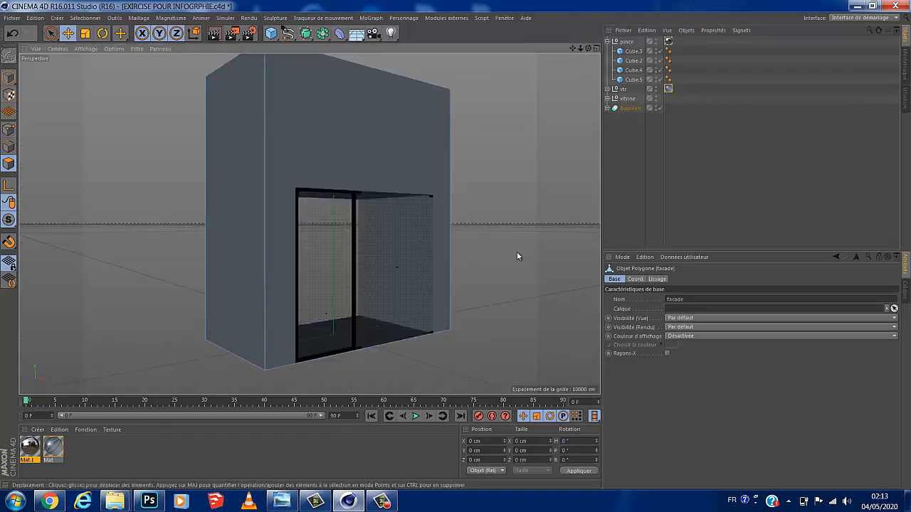
pyautogui.moveTo(572, 50); pyautogui.dragTo(572, 51)
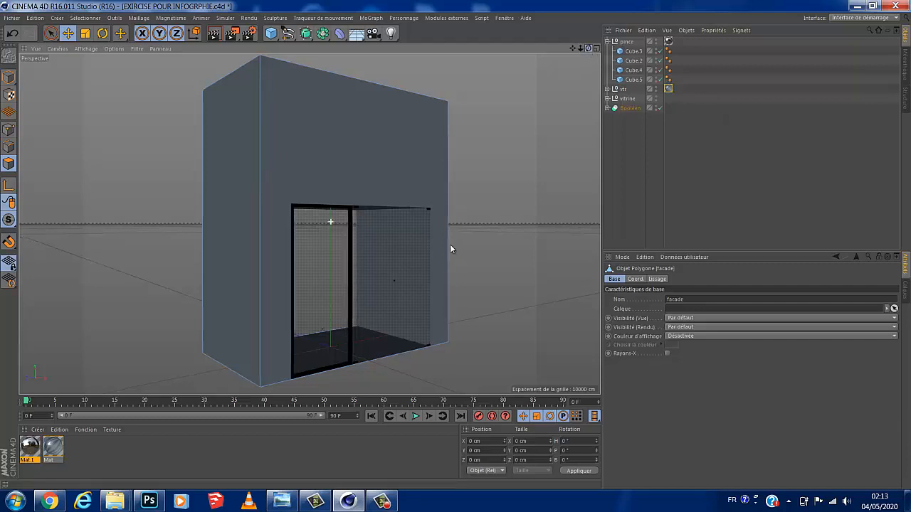
pyautogui.keyDown('alt'); pyautogui.moveTo(452, 245); pyautogui.dragTo(398, 245); pyautogui.keyUp('alt')
# - Try to convert the Booléen object to editable geometry and check its facade and Cube.1 parts individually
pyautogui.click(628, 108)
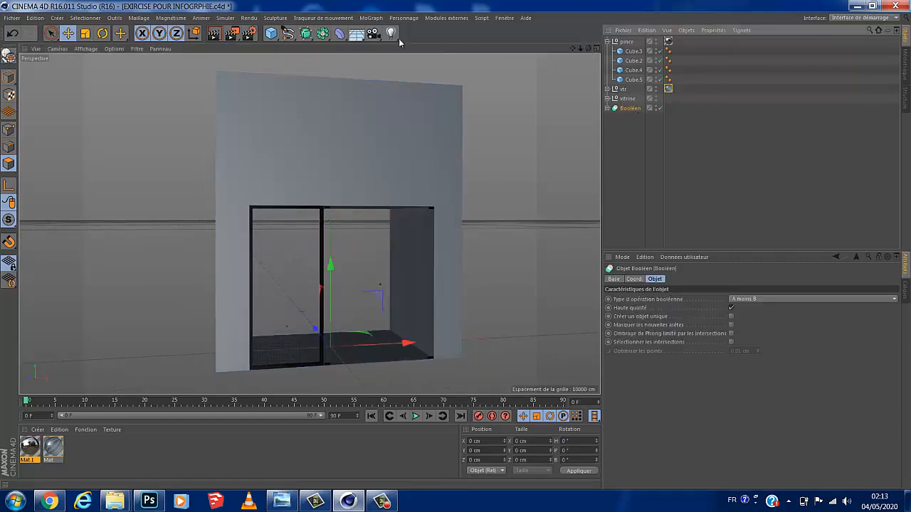
pyautogui.click(9, 59)
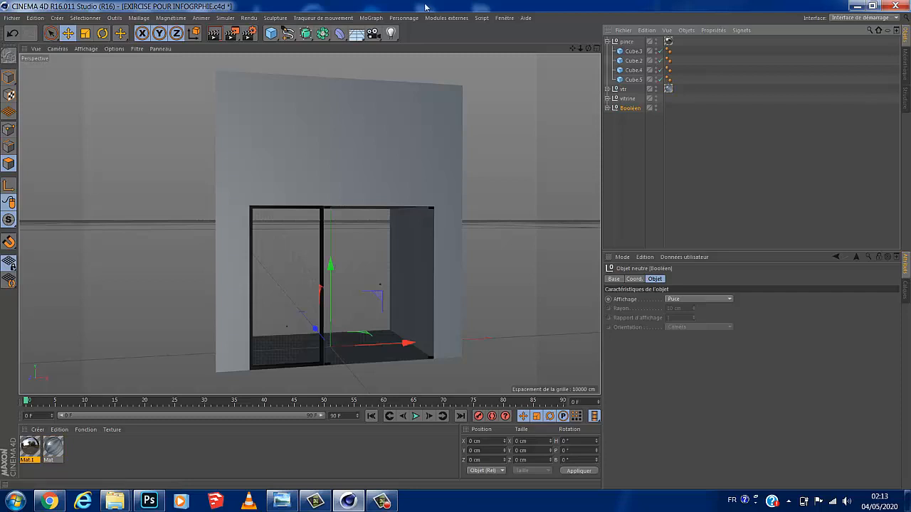
pyautogui.moveTo(588, 49)
pyautogui.mouseDown()
pyautogui.moveTo(456, 248)
pyautogui.moveTo(588, 49)
pyautogui.mouseUp()
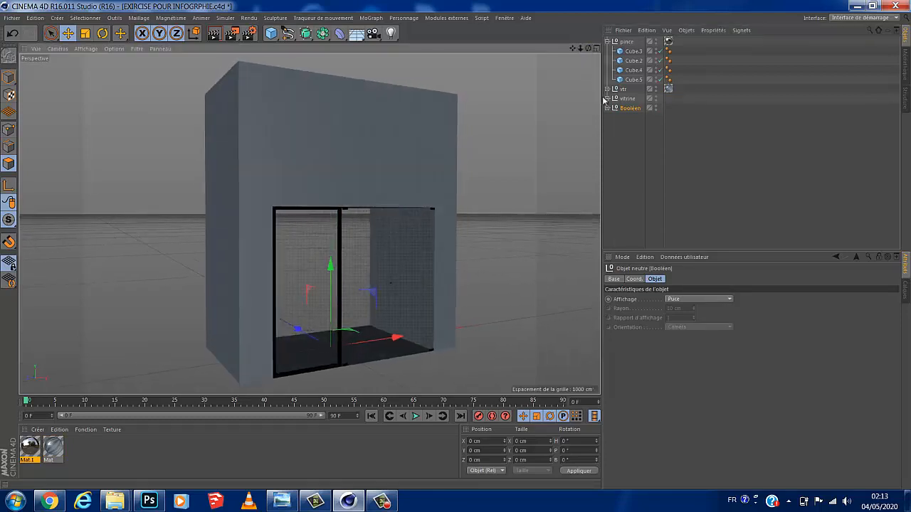
pyautogui.click(606, 108)
pyautogui.click(633, 117)
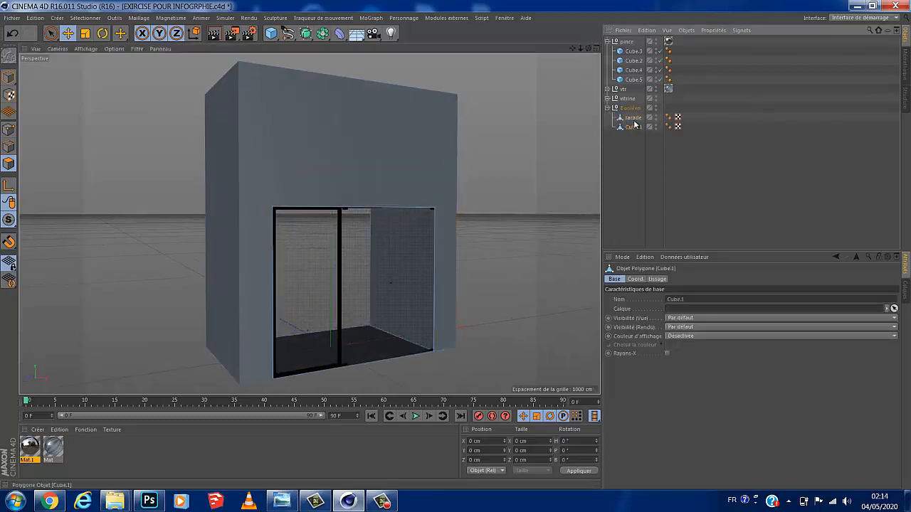
pyautogui.click(634, 127)
pyautogui.click(633, 119)
pyautogui.click(634, 127)
pyautogui.click(635, 119)
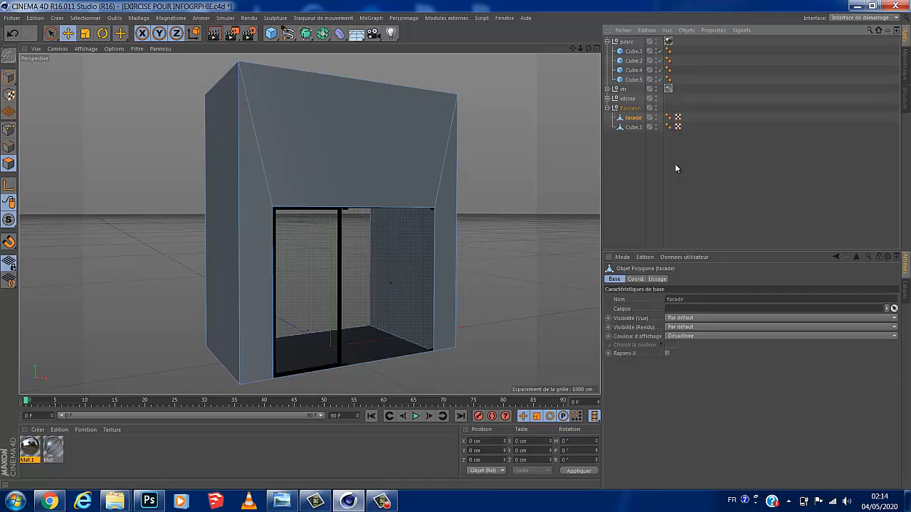
# - Try to merge the Booléen group and all its sub-objects into one polygon object, deleting the originals
pyautogui.click(607, 108)
pyautogui.click(630, 109)
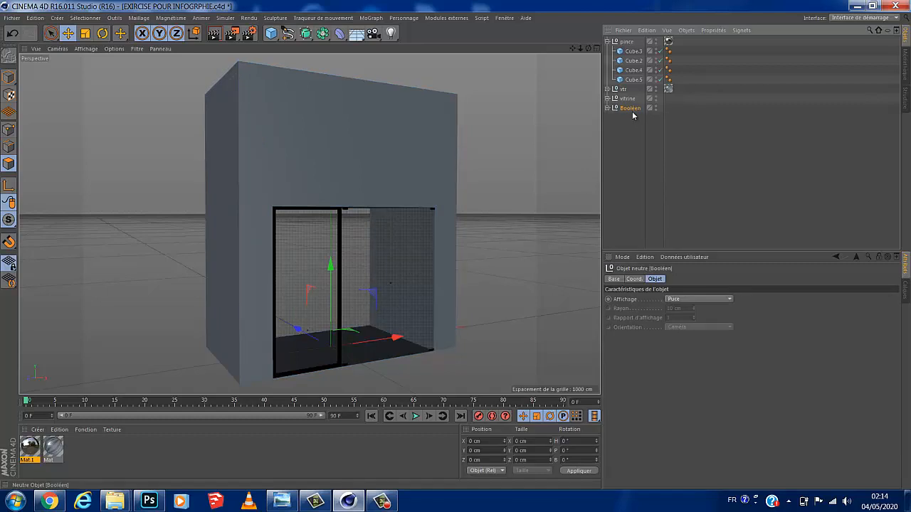
pyautogui.rightClick(631, 111)
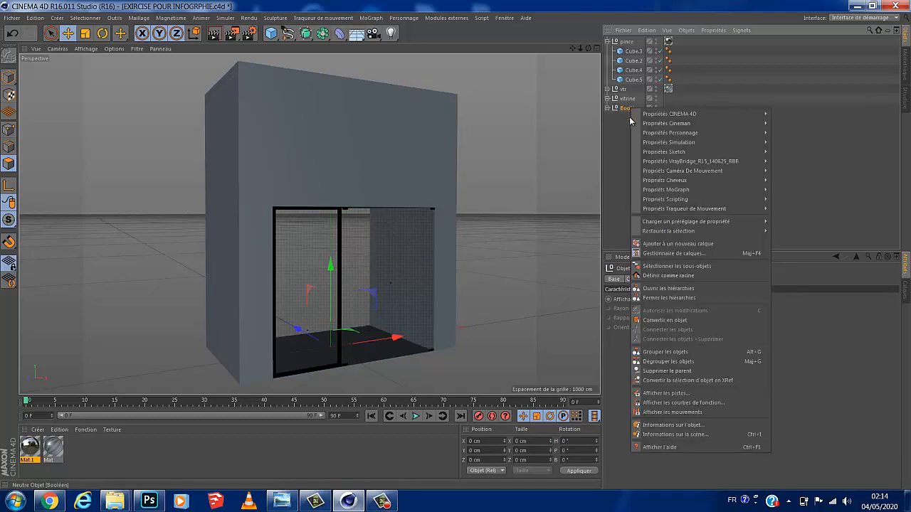
pyautogui.click(672, 265)
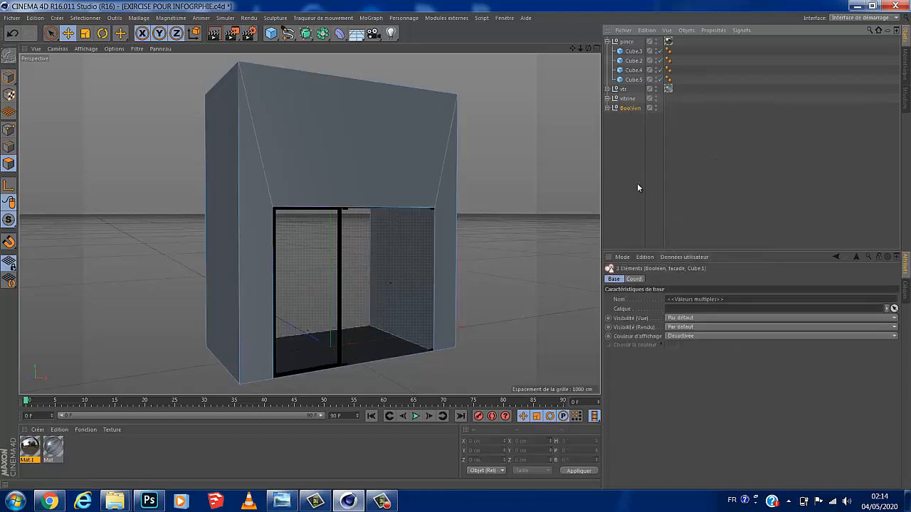
pyautogui.rightClick(629, 110)
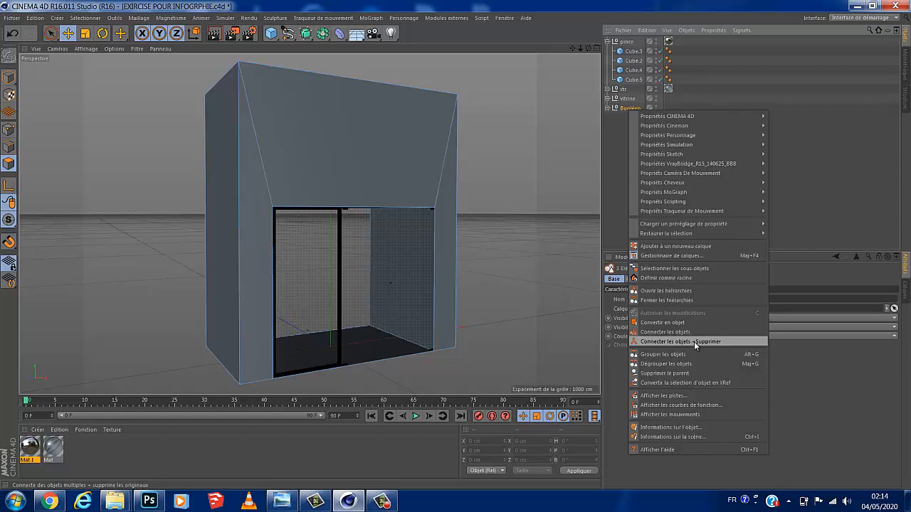
pyautogui.click(695, 343)
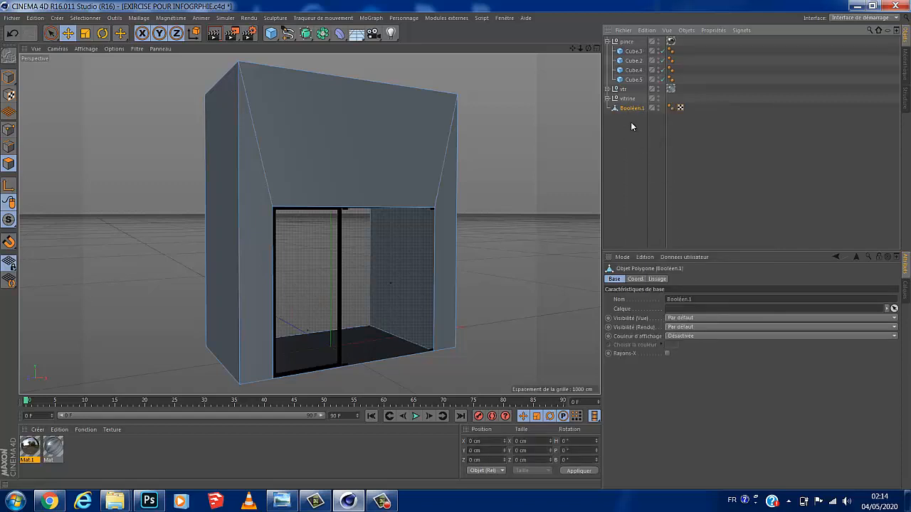
pyautogui.moveTo(589, 49); pyautogui.dragTo(446, 146)
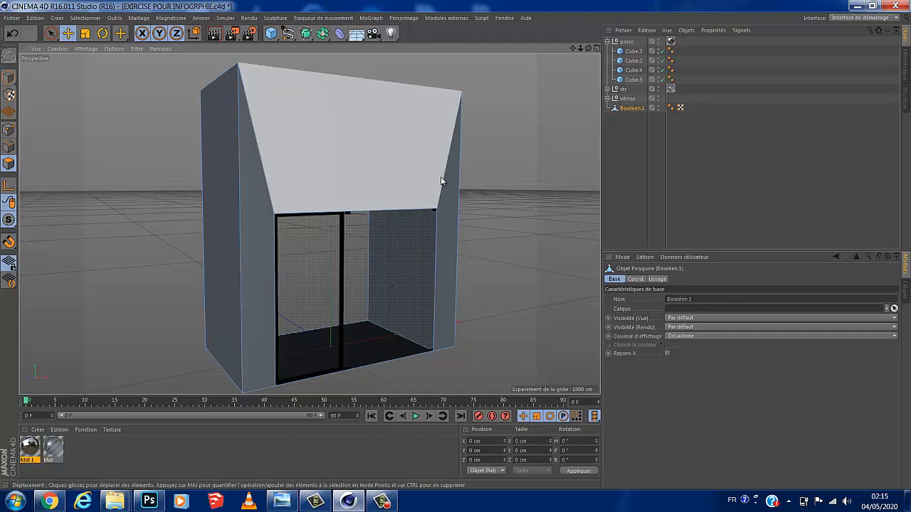
# - Undo the merge and the conversion, going back to the live Booléen object
pyautogui.click(13, 33)
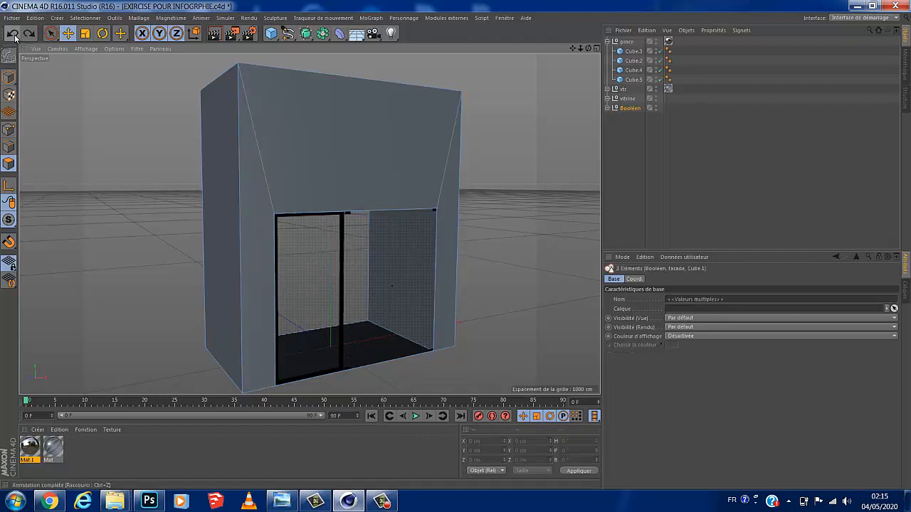
pyautogui.click(13, 34)
pyautogui.click(13, 33)
pyautogui.click(13, 34)
pyautogui.click(13, 33)
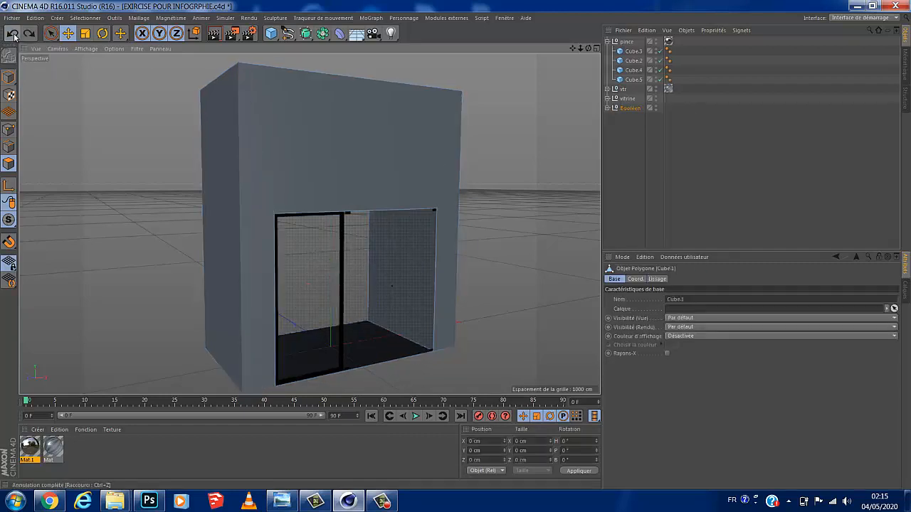
pyautogui.click(13, 33)
pyautogui.click(13, 34)
pyautogui.click(13, 34)
pyautogui.click(13, 33)
pyautogui.click(13, 34)
pyautogui.click(12, 33)
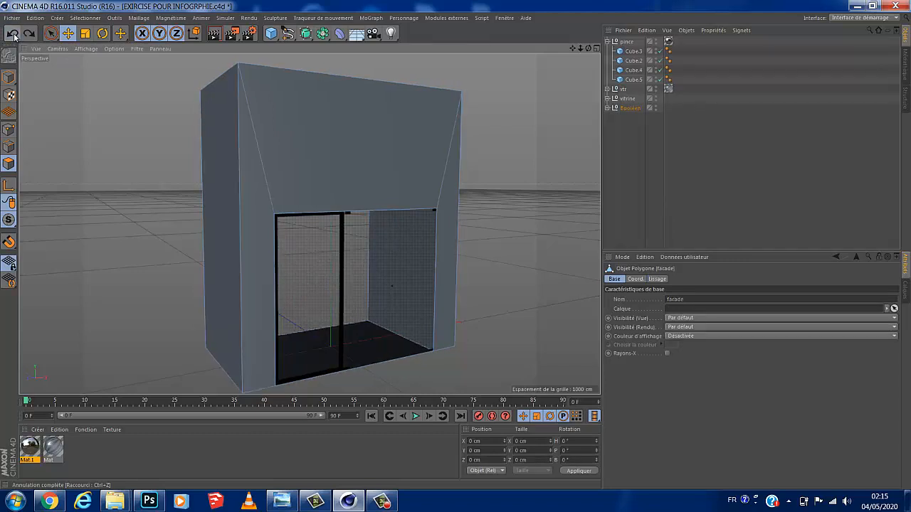
pyautogui.click(12, 33)
pyautogui.click(13, 34)
pyautogui.click(13, 33)
pyautogui.click(13, 33)
pyautogui.click(13, 34)
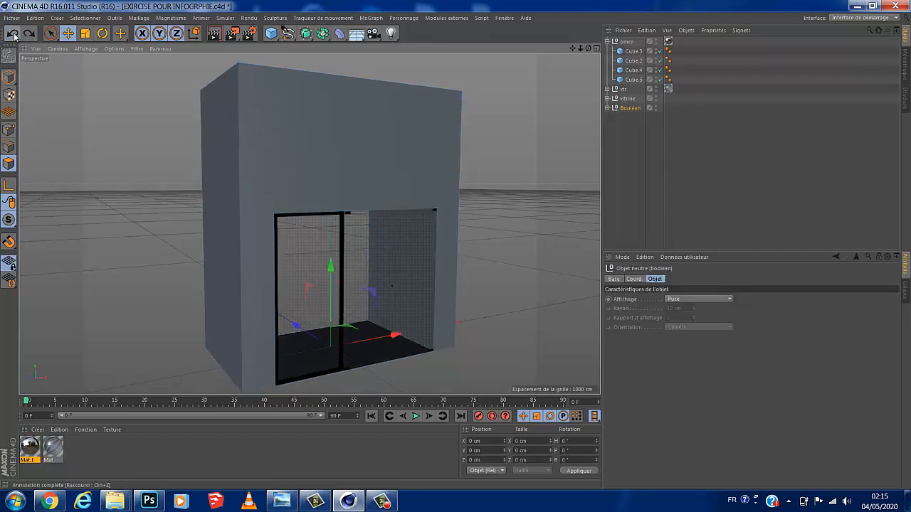
pyautogui.click(12, 33)
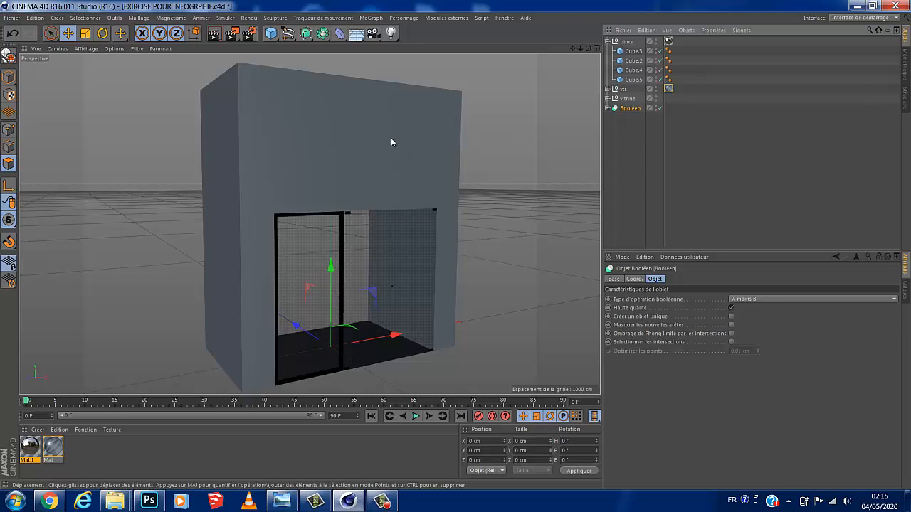
# - Display the viewport in Gouraud shading with lines and enable Masquer les nouvelles arêtes for the Booléen object
pyautogui.click(90, 49)
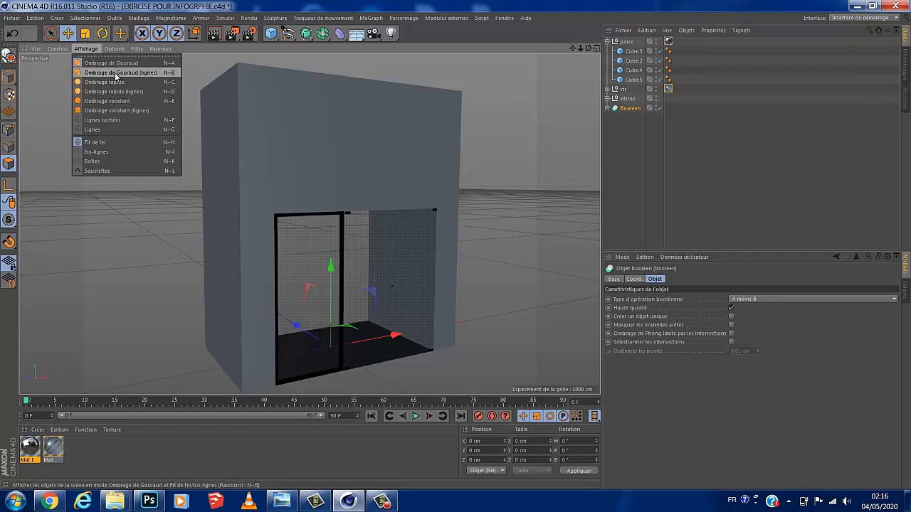
pyautogui.click(146, 73)
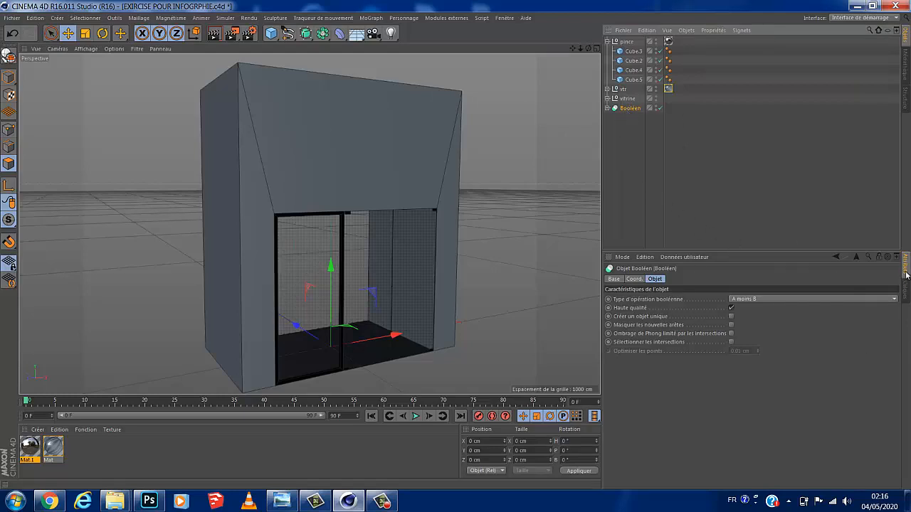
pyautogui.click(730, 325)
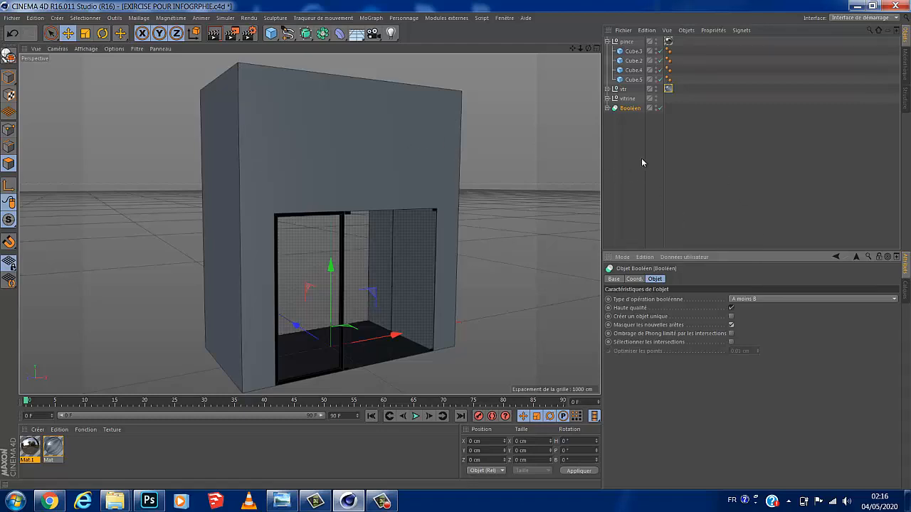
# - Make the Booléen object editable and merge it with all its sub-objects into one polygon object, deleting the originals
pyautogui.click(627, 110)
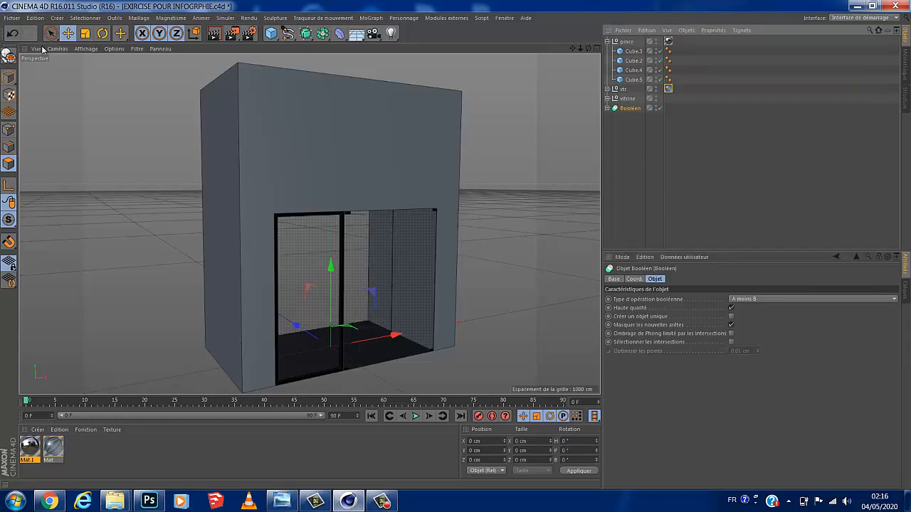
pyautogui.click(9, 54)
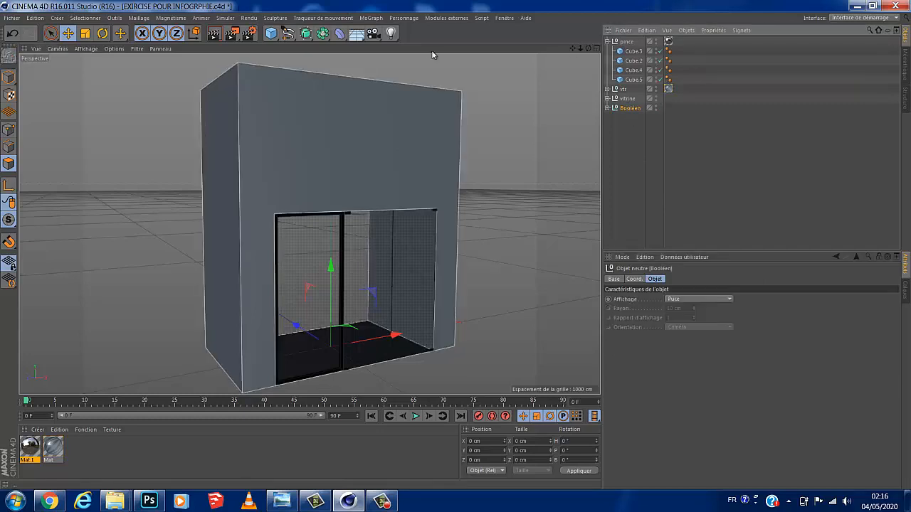
pyautogui.rightClick(629, 109)
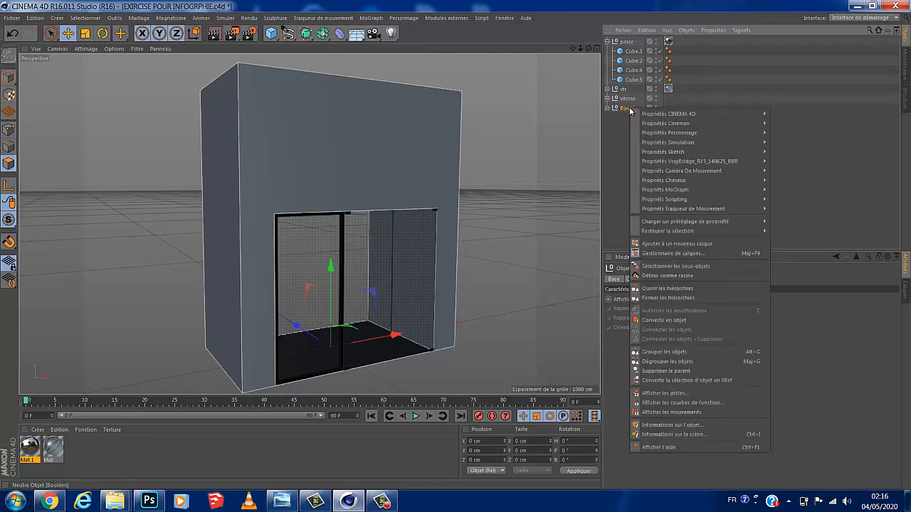
pyautogui.click(706, 266)
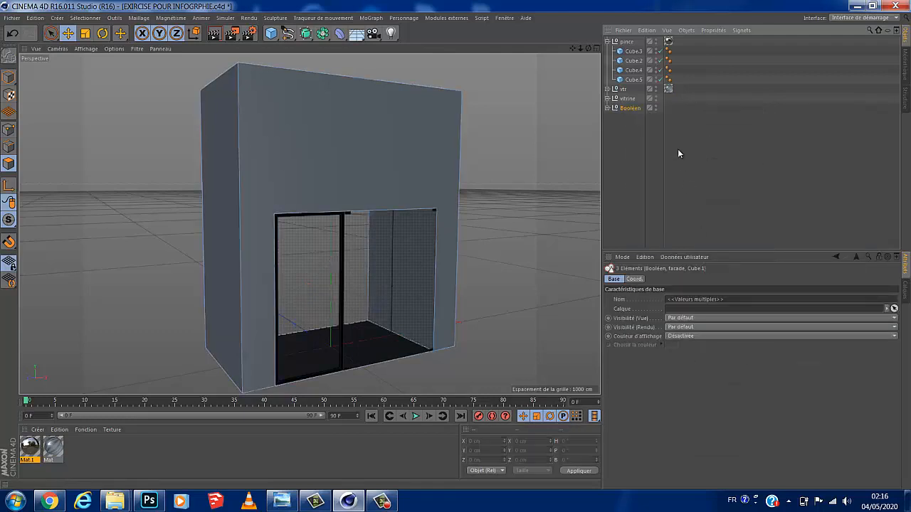
pyautogui.rightClick(631, 109)
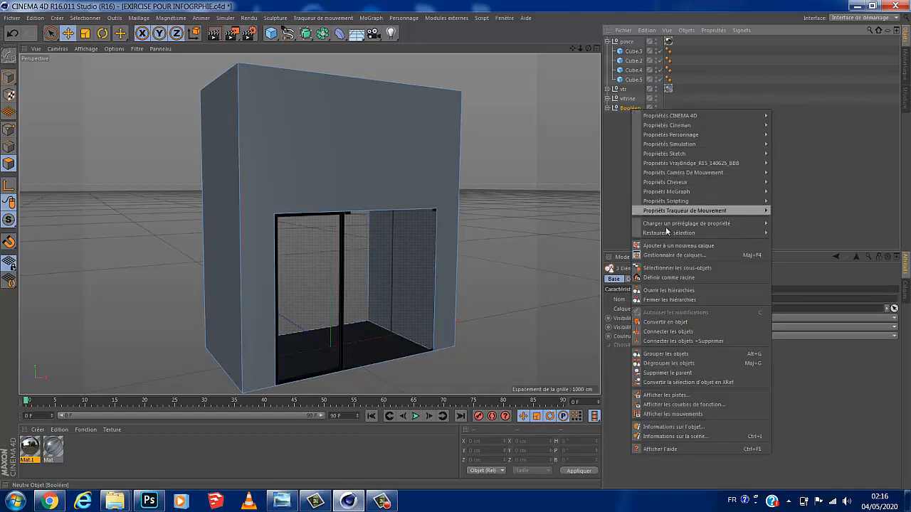
pyautogui.click(687, 341)
pyautogui.moveTo(587, 48); pyautogui.dragTo(455, 244)
pyautogui.click(380, 501)
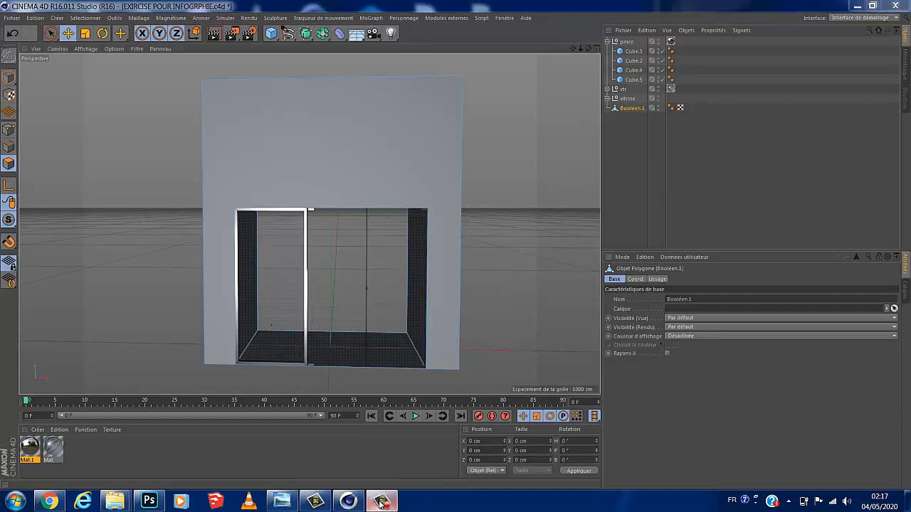